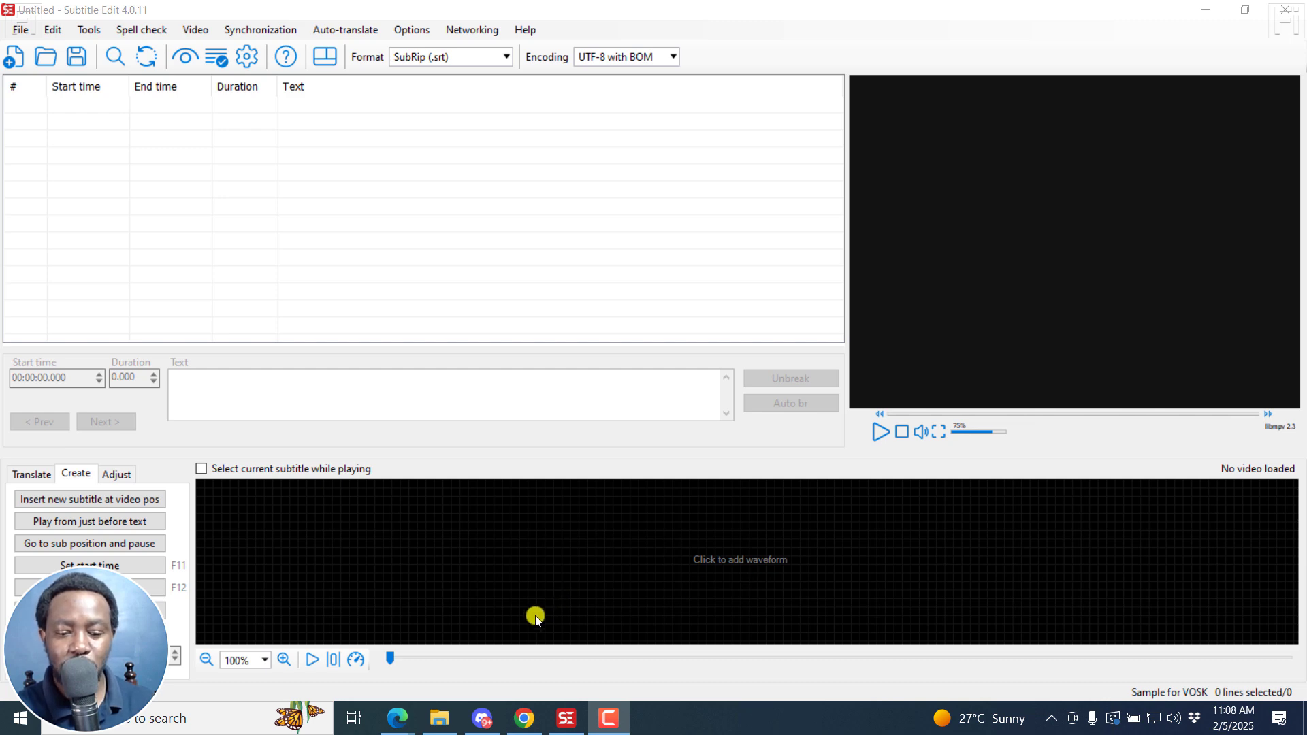
# - Read the Networking - online collaboration help in Edge, then return to Subtitle Edit
pyautogui.moveTo(397, 718)
pyautogui.click(467, 654)
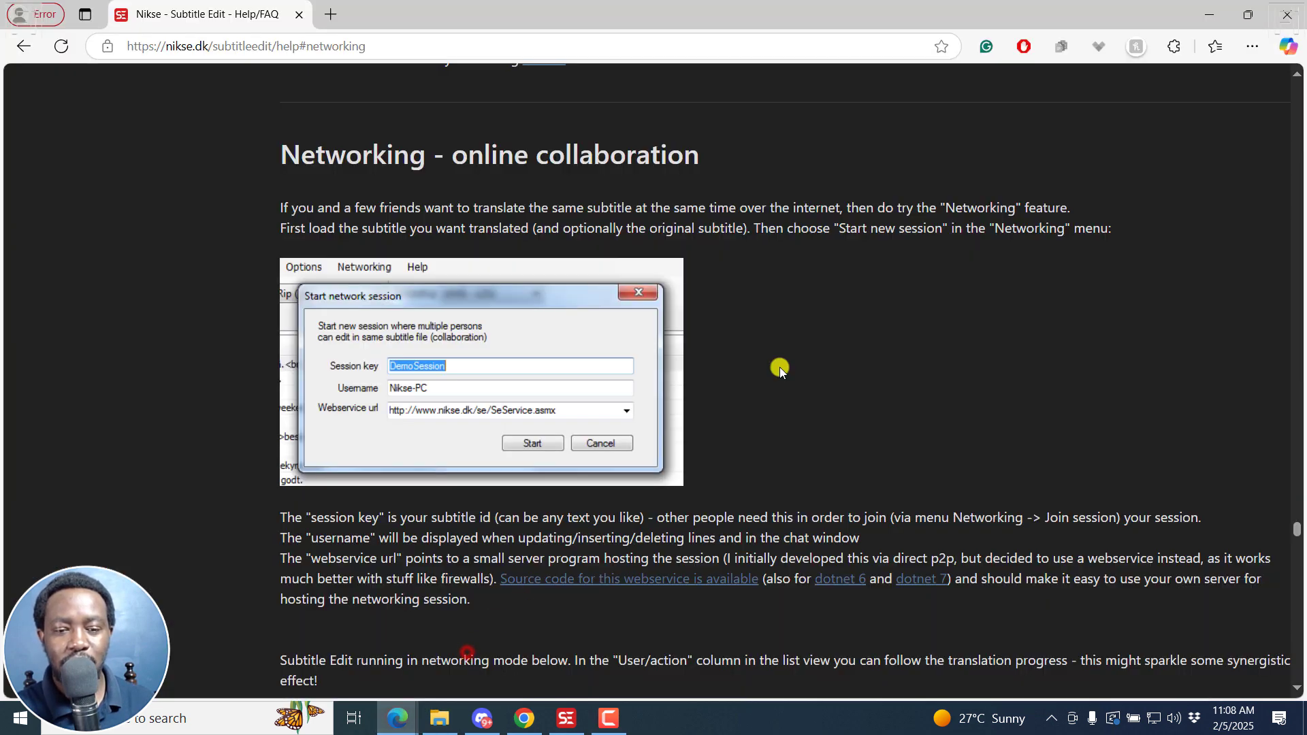
pyautogui.moveTo(274, 155); pyautogui.dragTo(569, 141)
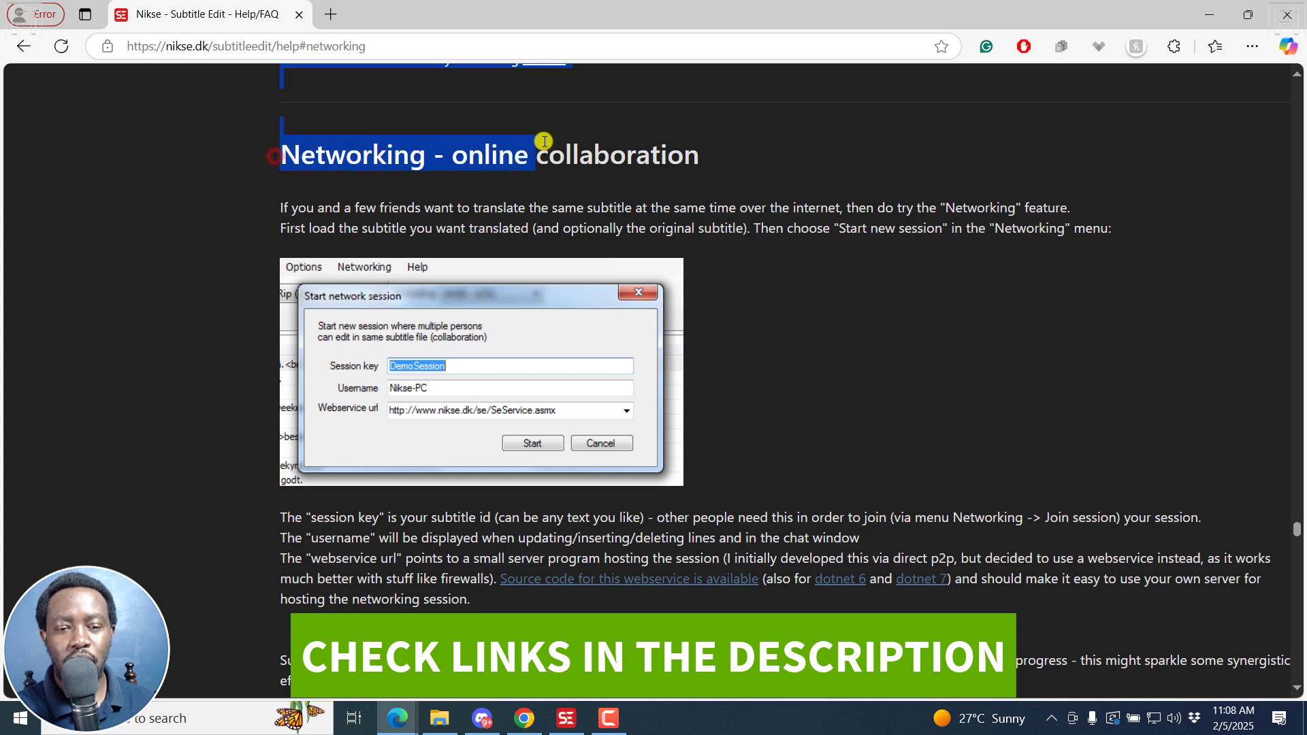
pyautogui.click(520, 174)
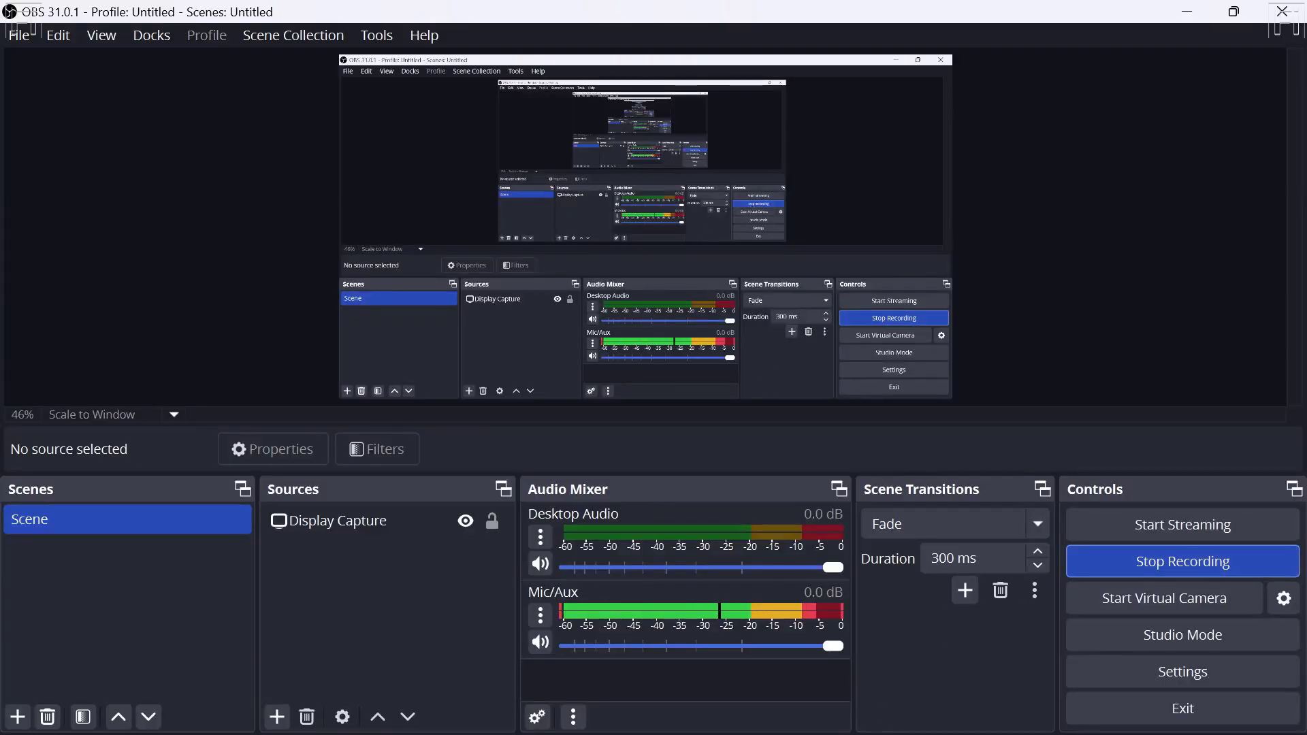
pyautogui.click(568, 720)
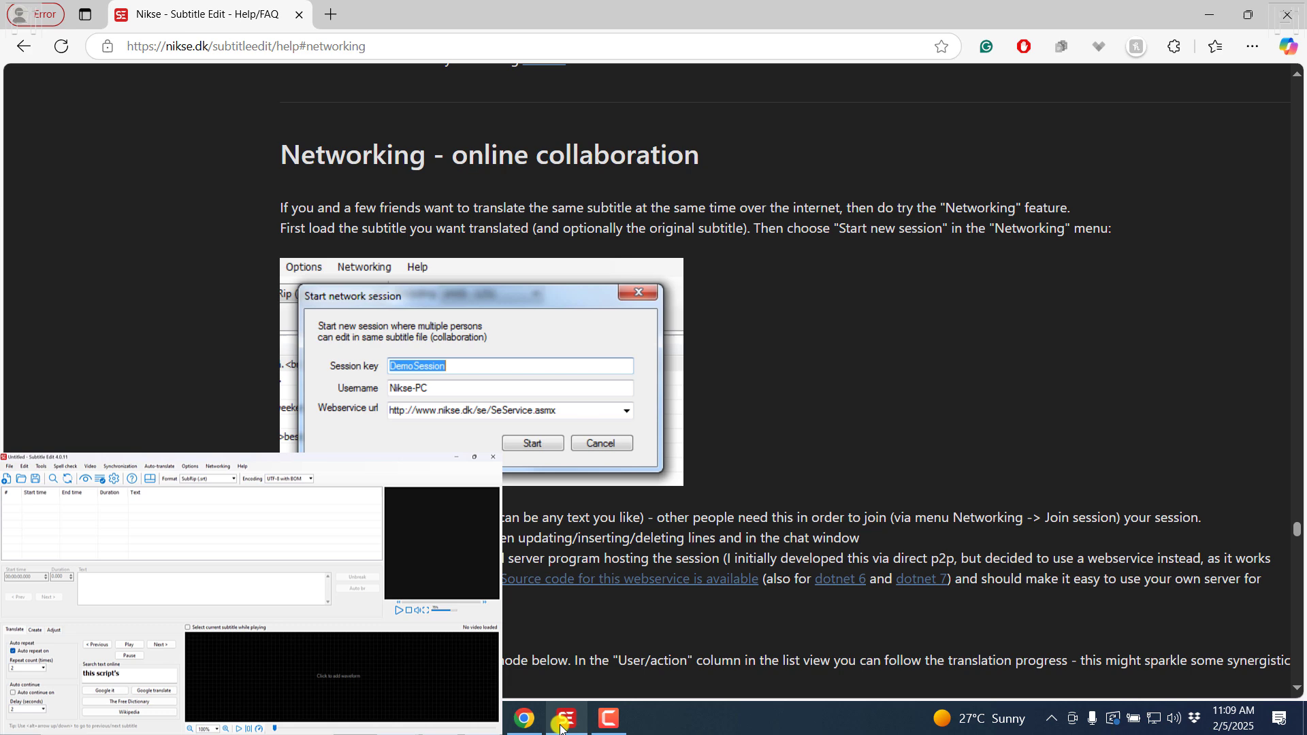
# - Load the video file Clip 3.mp4 into the editor
pyautogui.click(568, 720)
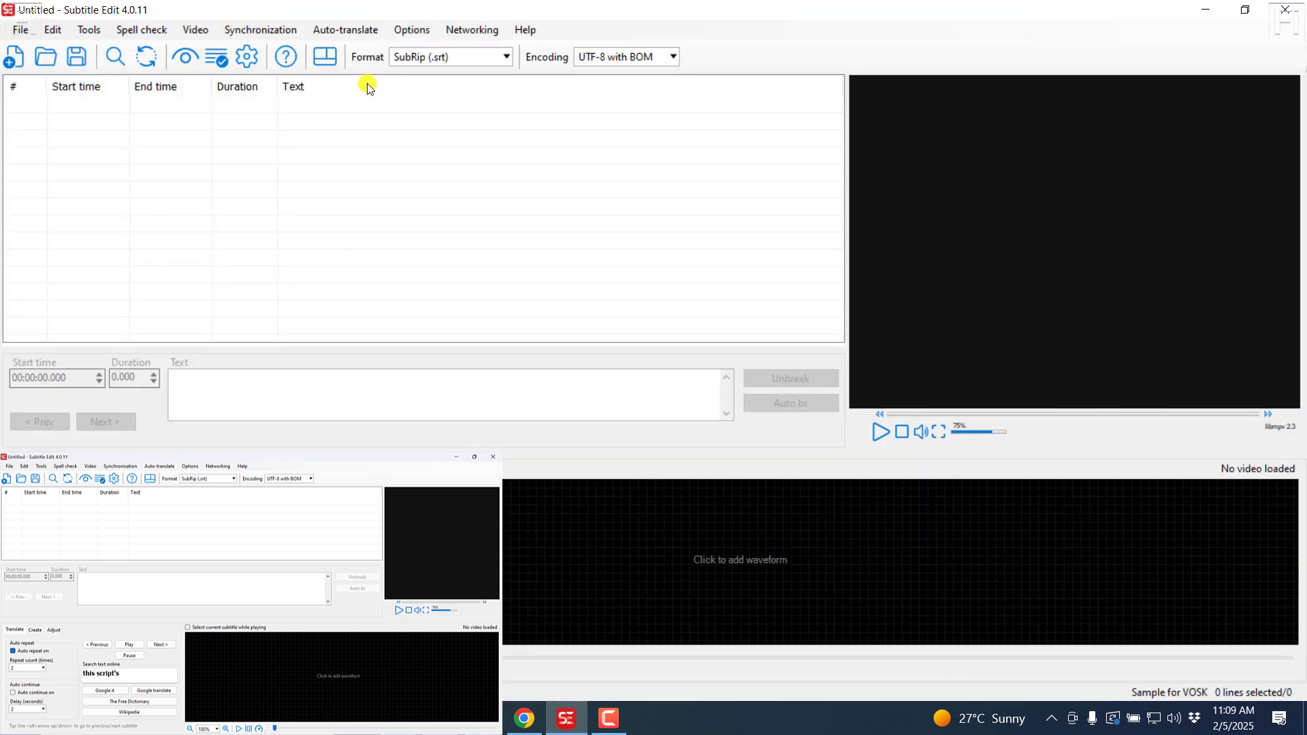
pyautogui.click(194, 29)
pyautogui.click(206, 47)
pyautogui.click(123, 168)
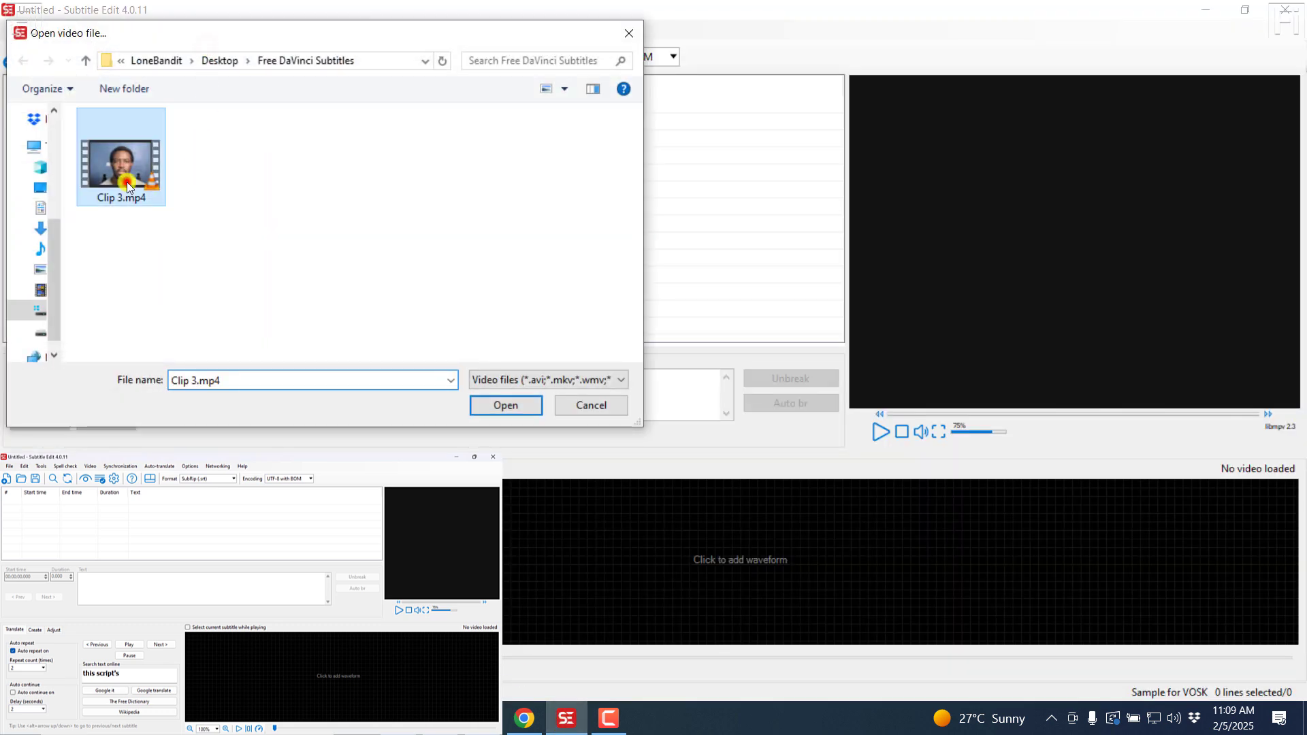
pyautogui.click(500, 416)
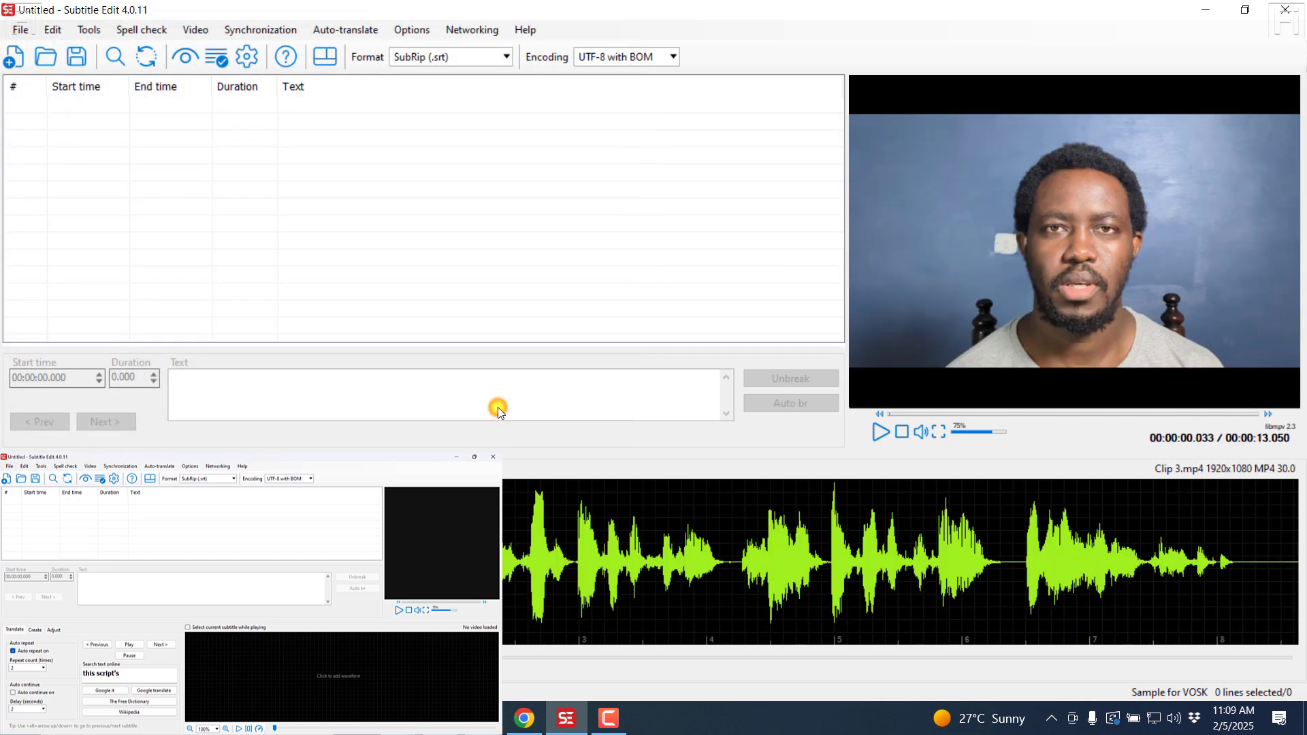
# - Transcribe the clip's audio with Whisper into four timed subtitle lines
pyautogui.click(195, 28)
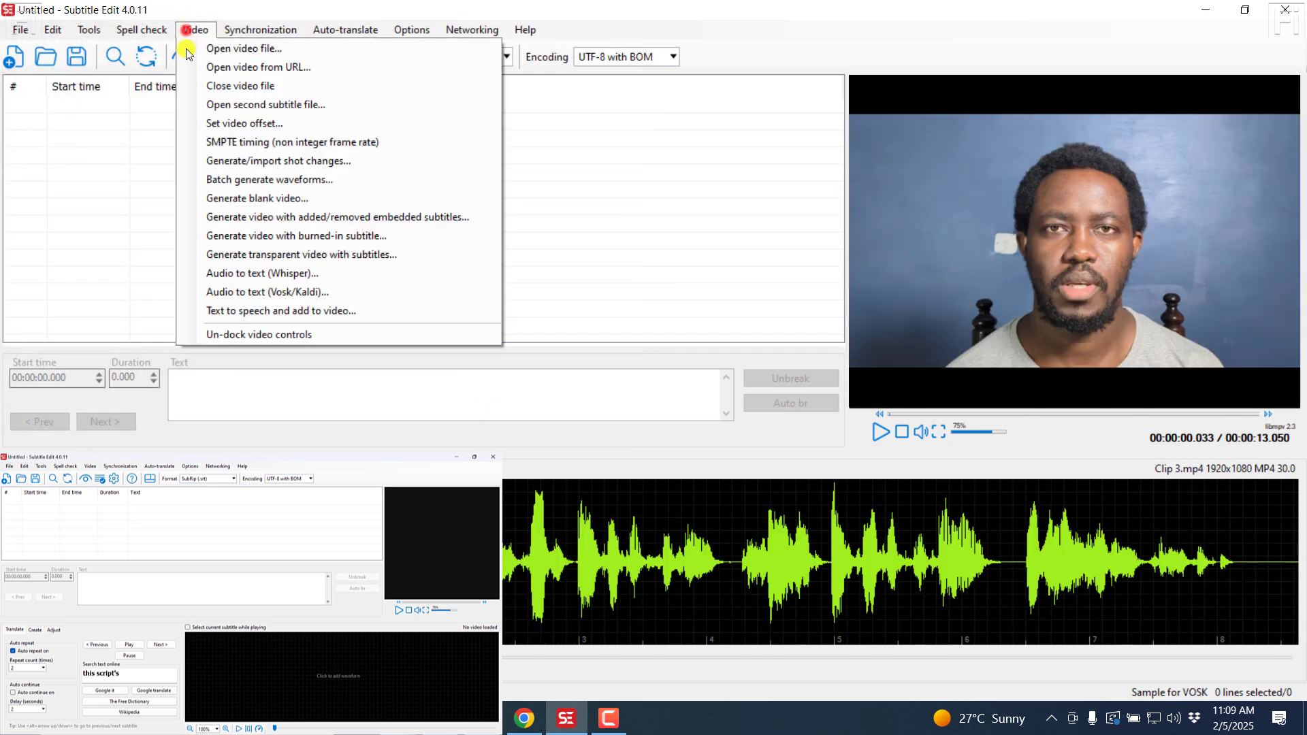
pyautogui.click(257, 274)
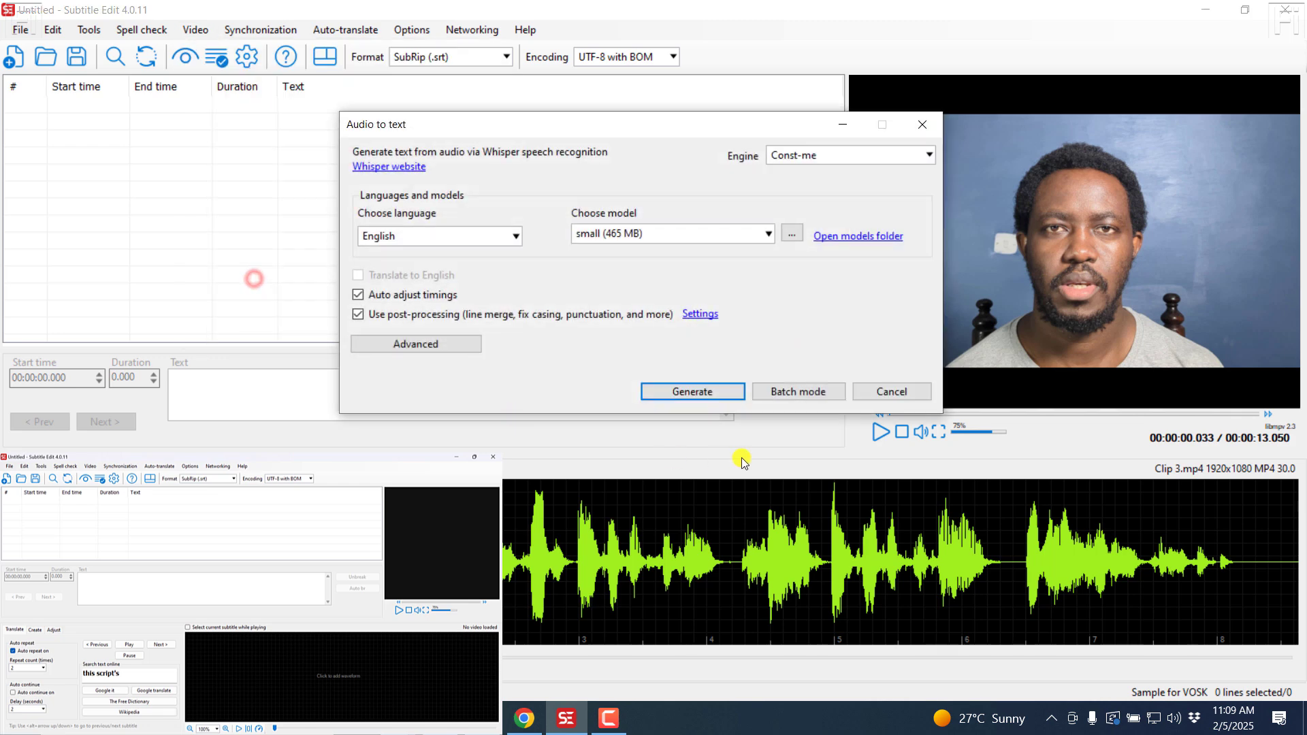
pyautogui.click(691, 393)
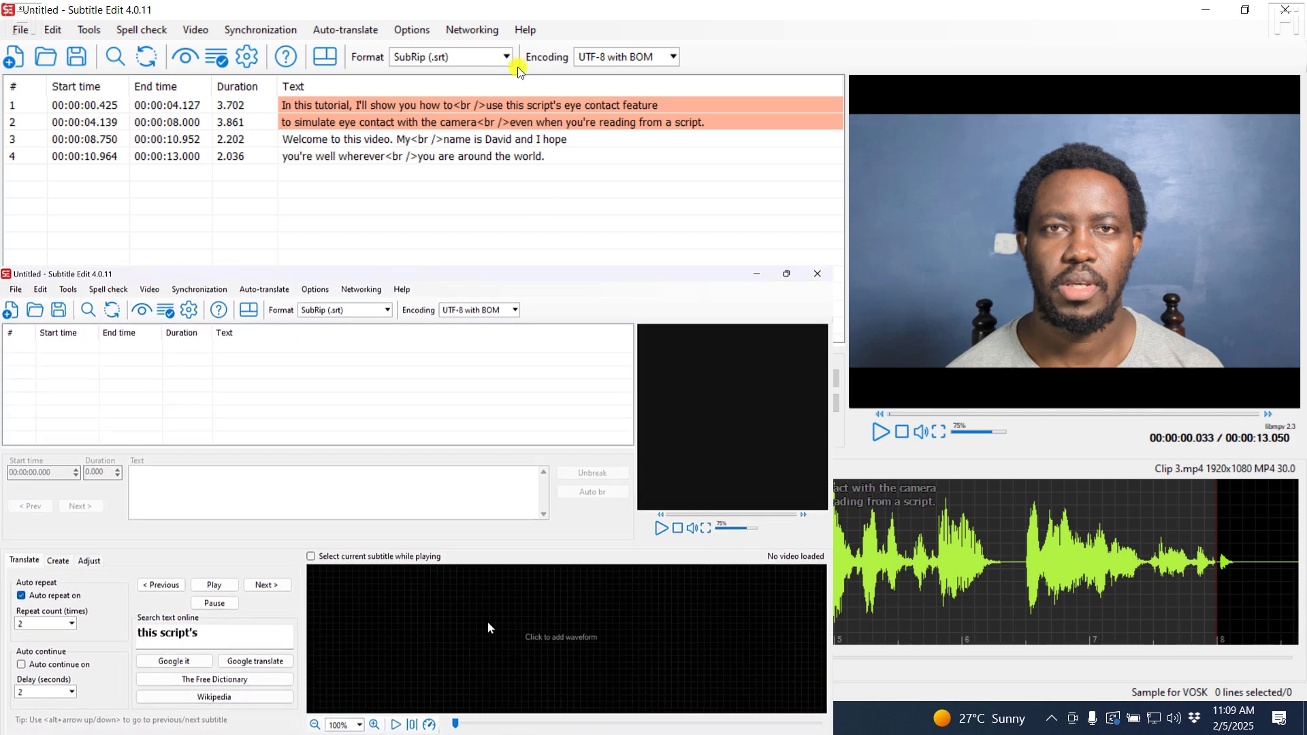
# - Begin a new networking session and try generating a random session key
pyautogui.click(470, 30)
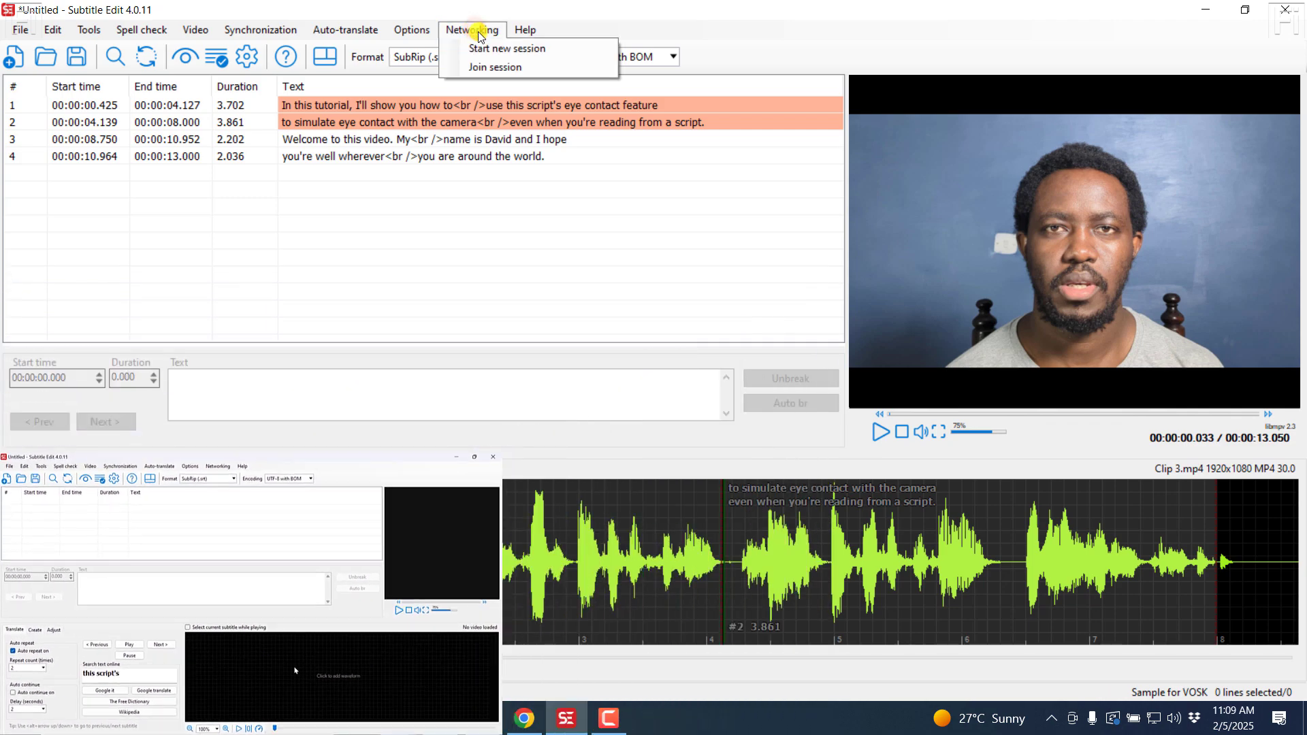
pyautogui.click(508, 48)
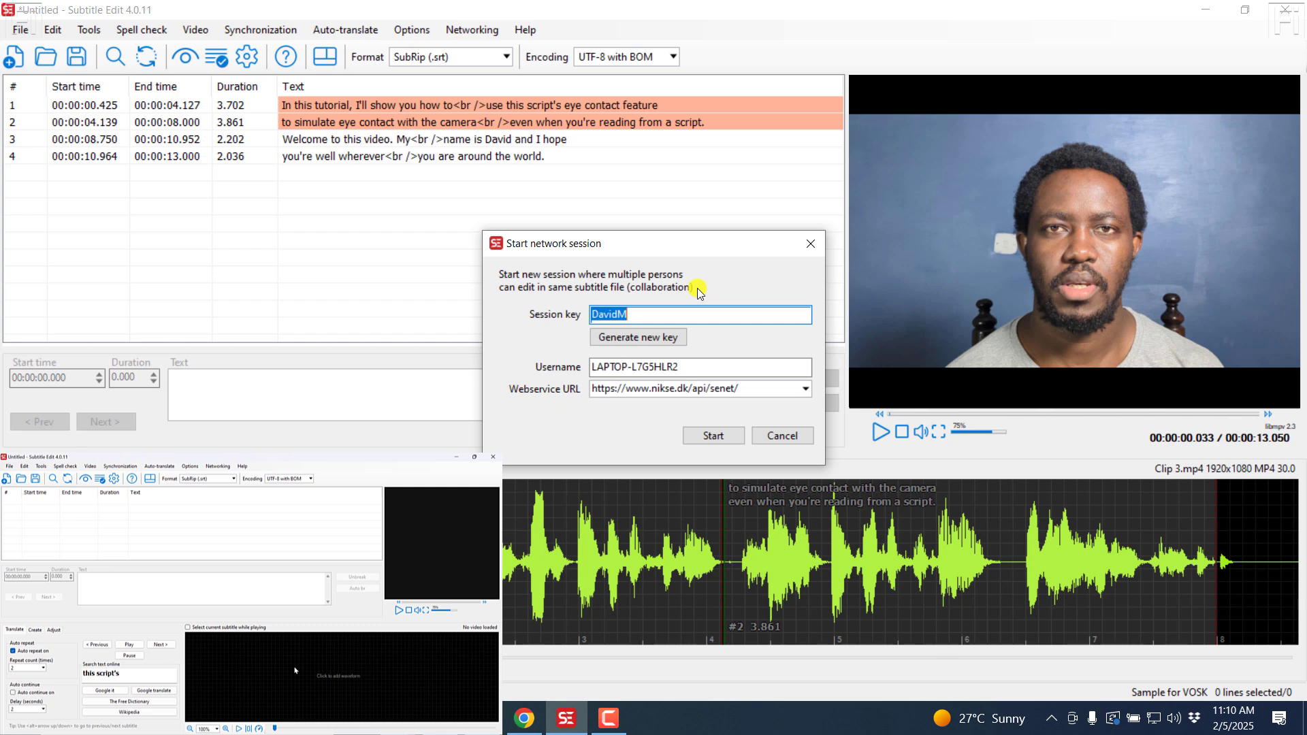
pyautogui.click(654, 318)
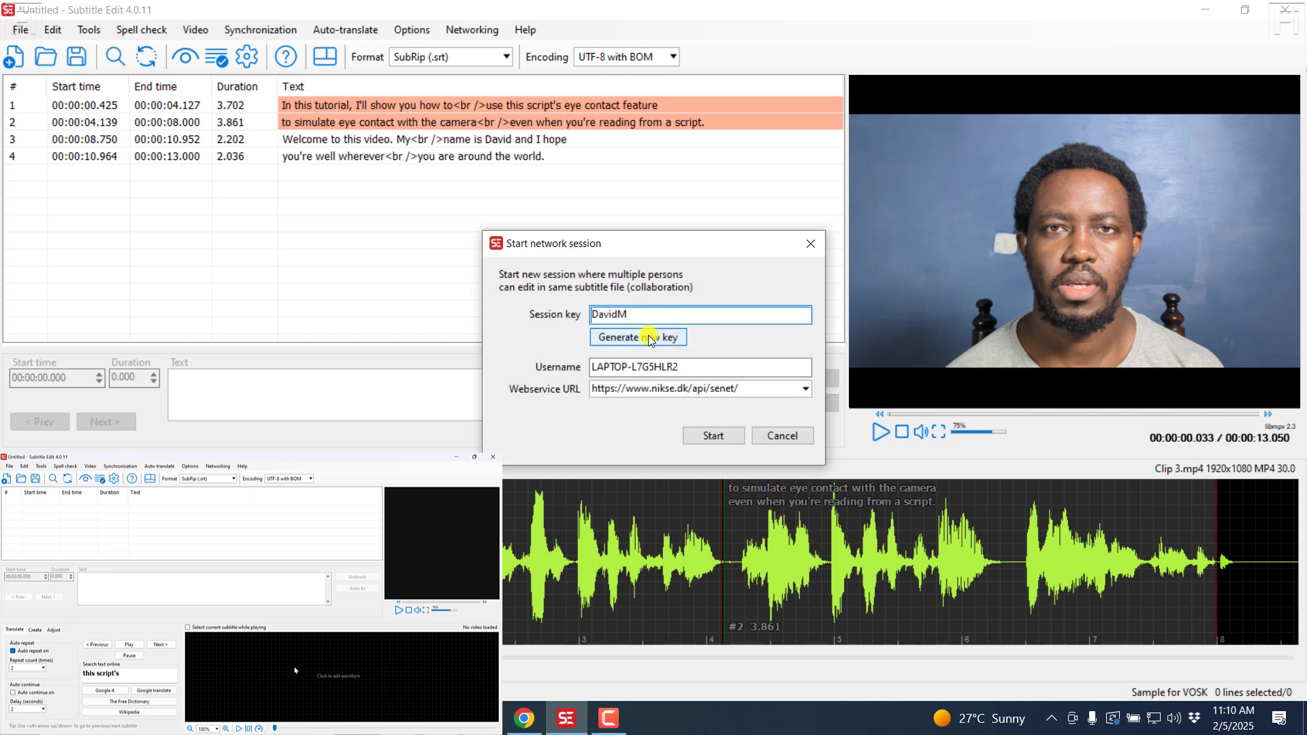
pyautogui.click(648, 337)
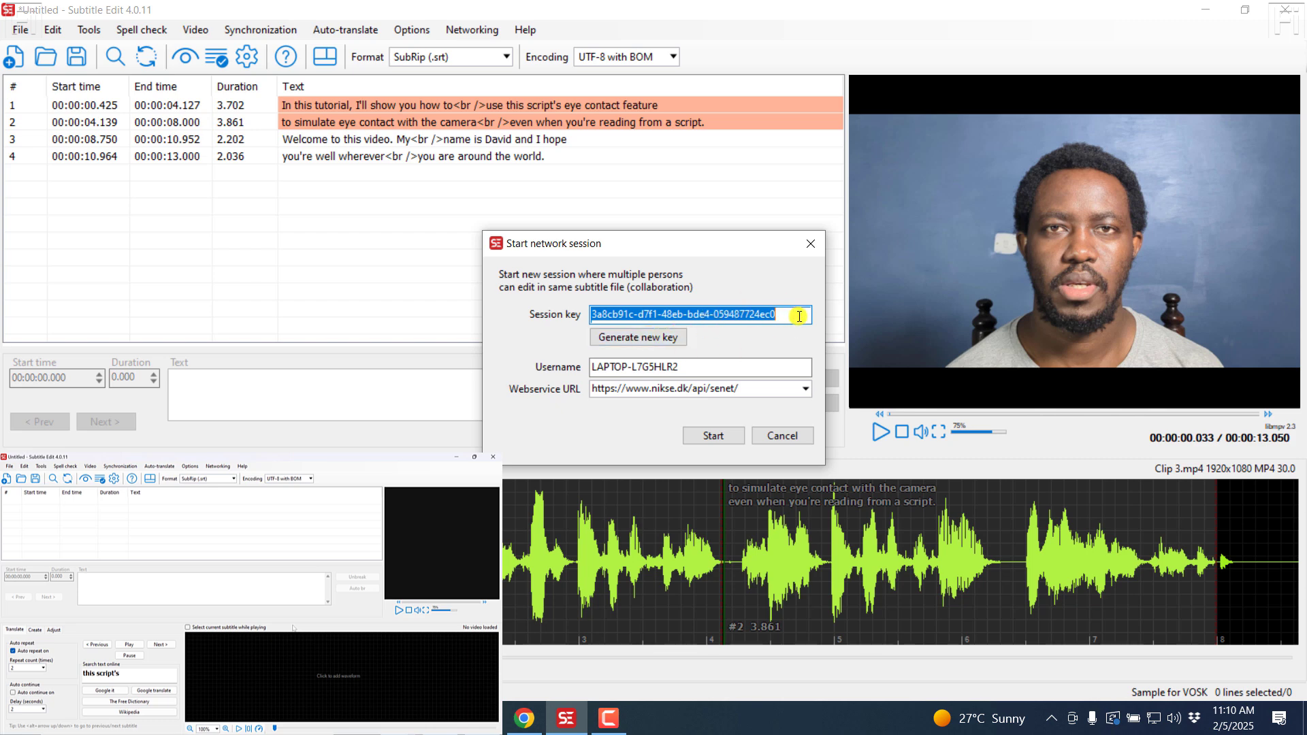
pyautogui.write('DavidM')
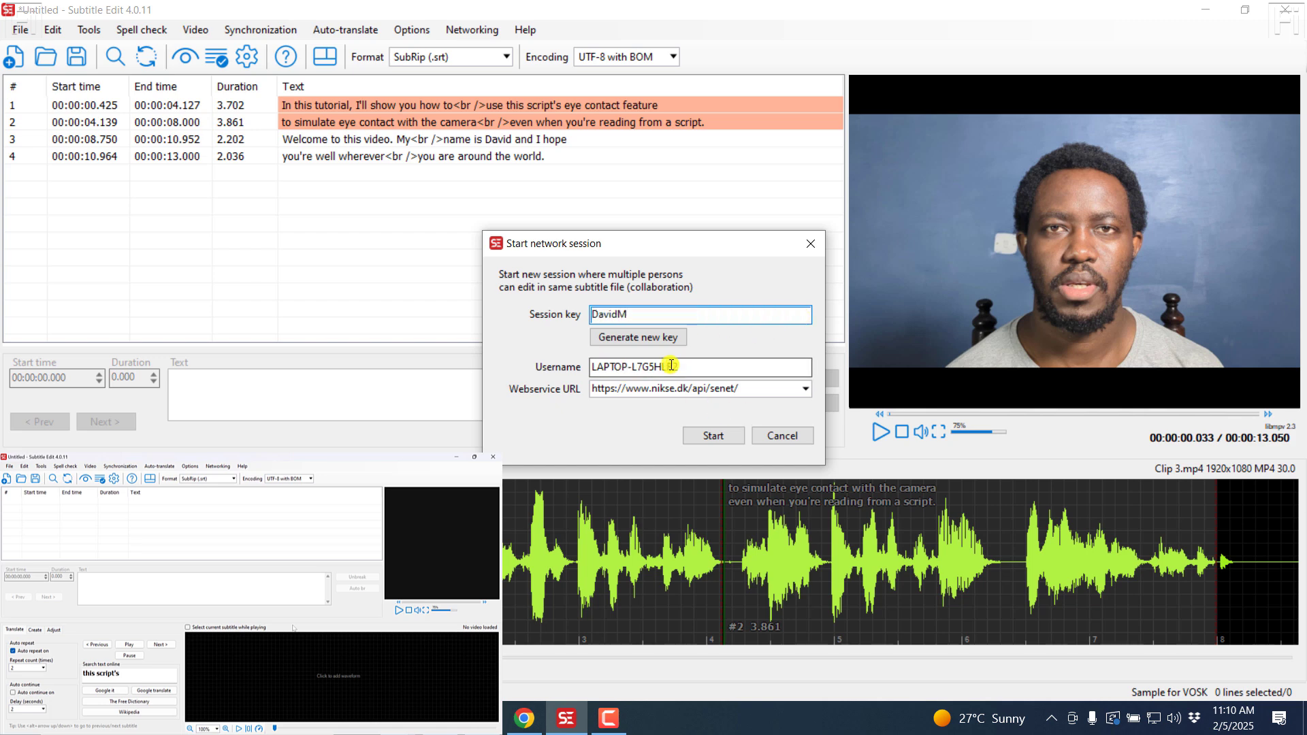
# - Keep the original key and webservice address and start the collaboration session
pyautogui.click(807, 389)
pyautogui.click(807, 391)
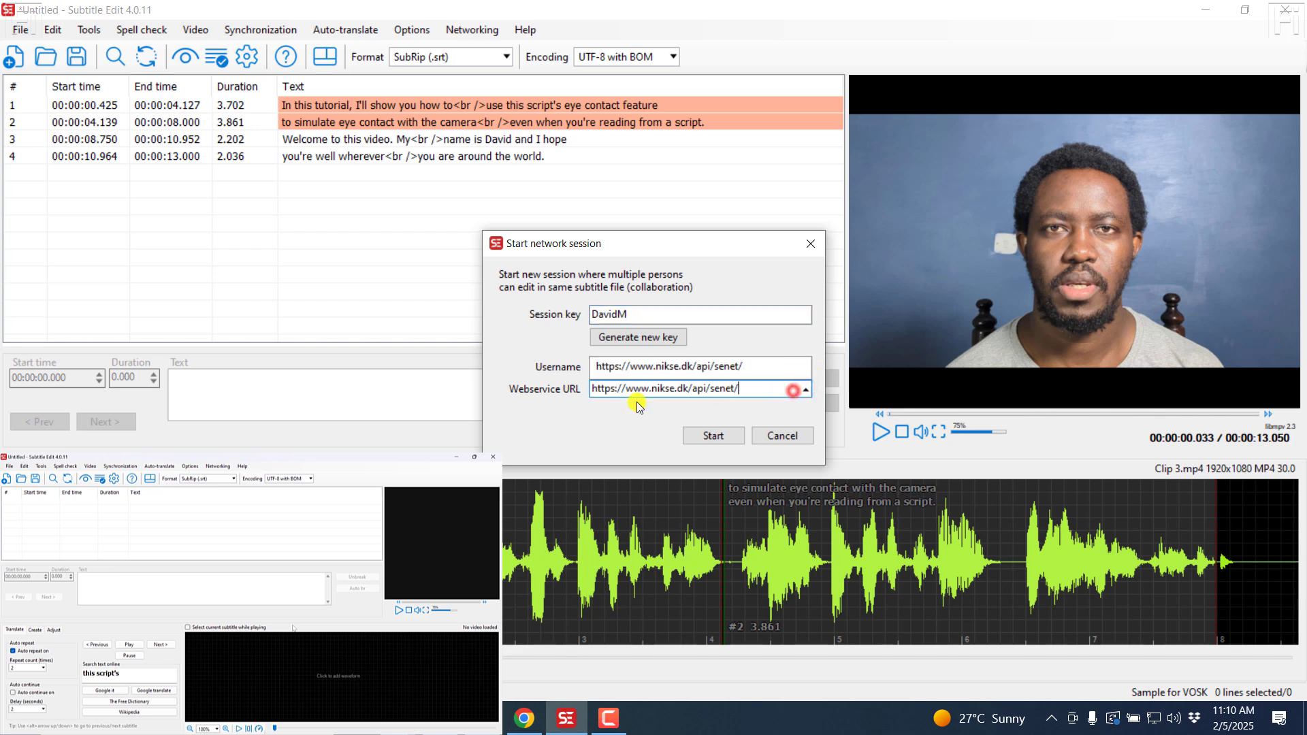
pyautogui.click(617, 429)
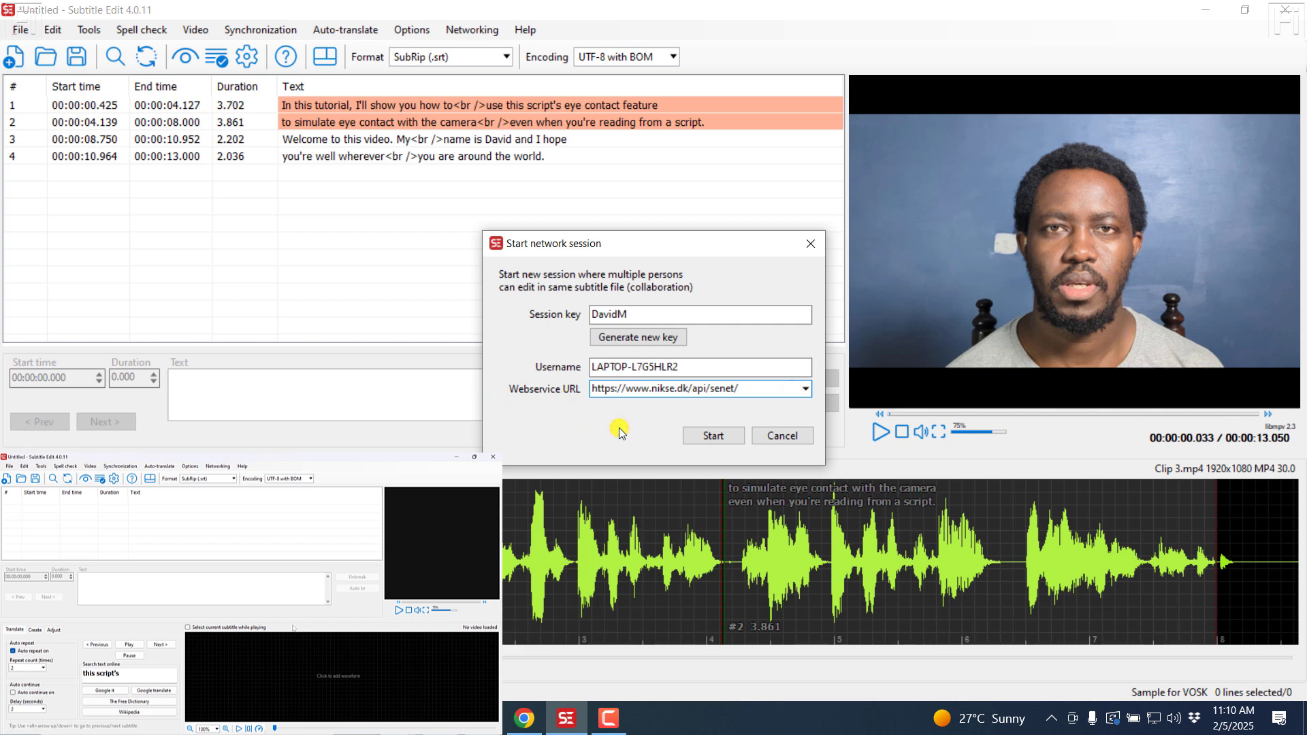
pyautogui.click(711, 432)
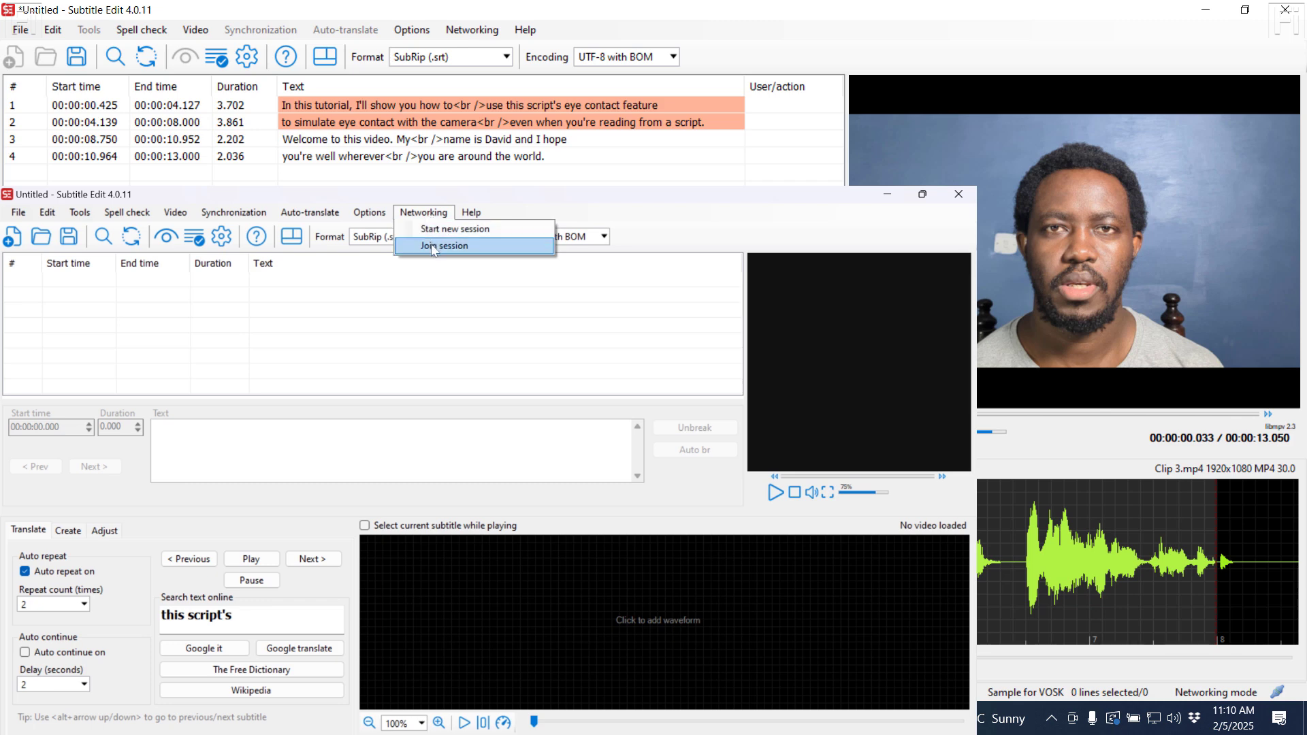
# - Join the shared session from the second instance with the same key and webservice address
pyautogui.click(431, 245)
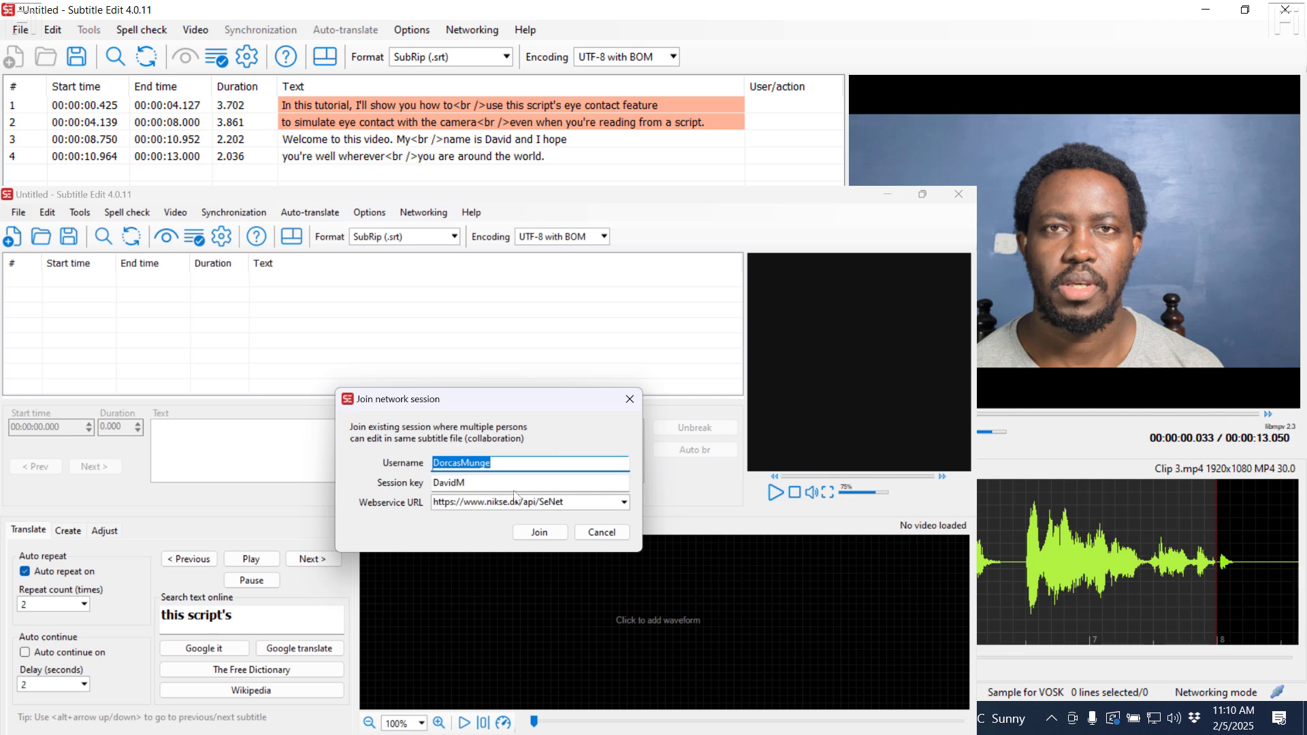
pyautogui.click(465, 483)
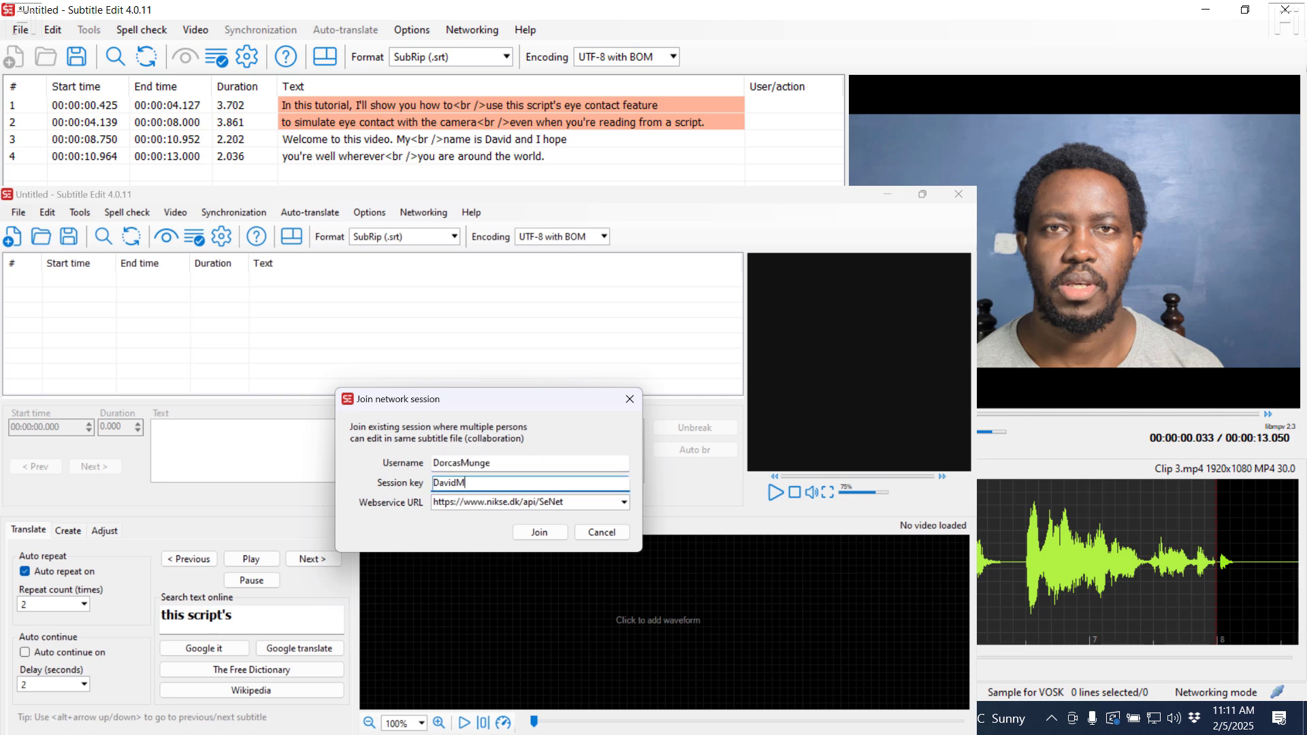
pyautogui.click(529, 527)
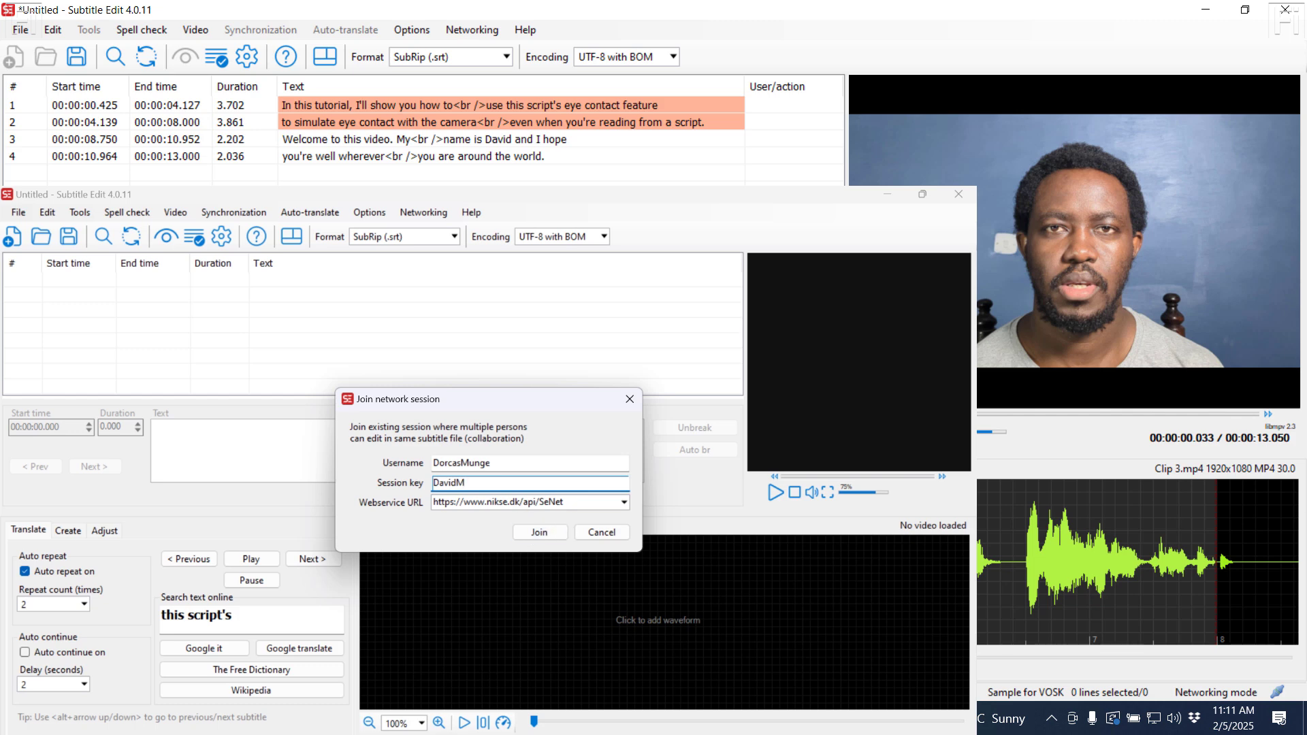
pyautogui.click(625, 504)
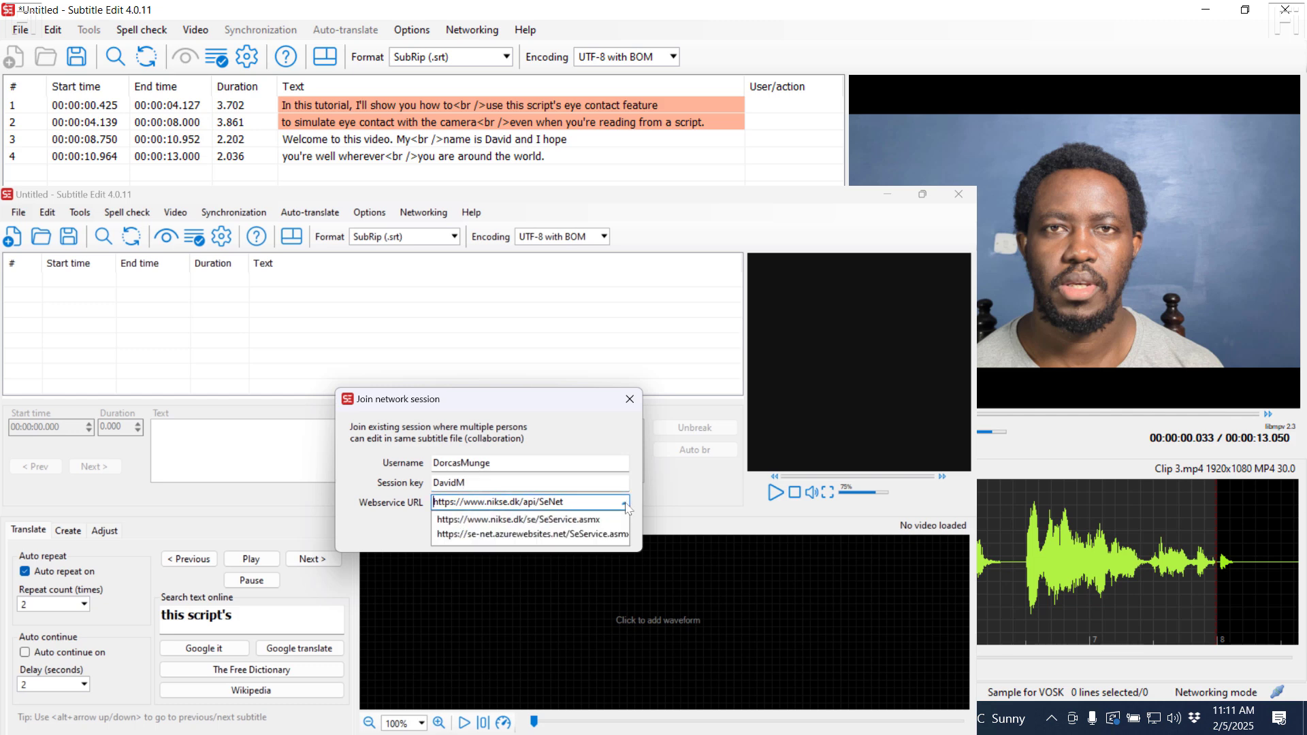
pyautogui.click(644, 484)
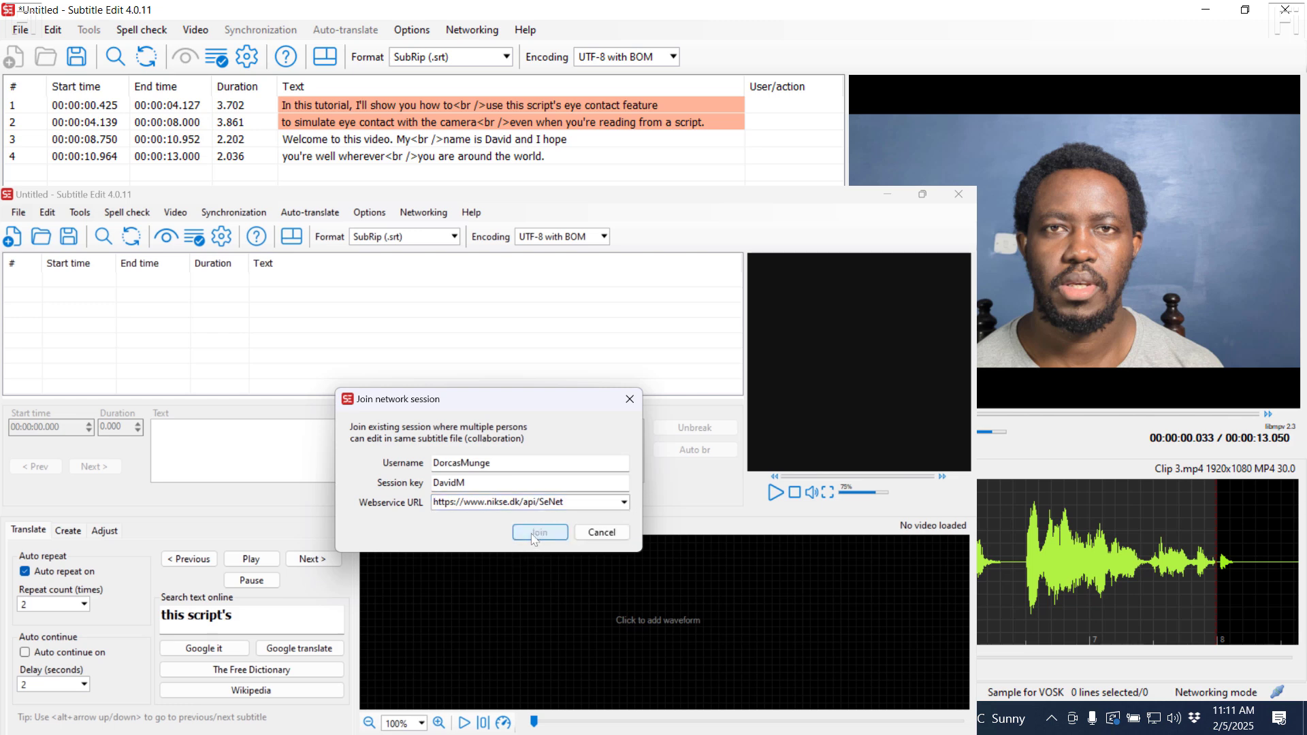
pyautogui.click(533, 540)
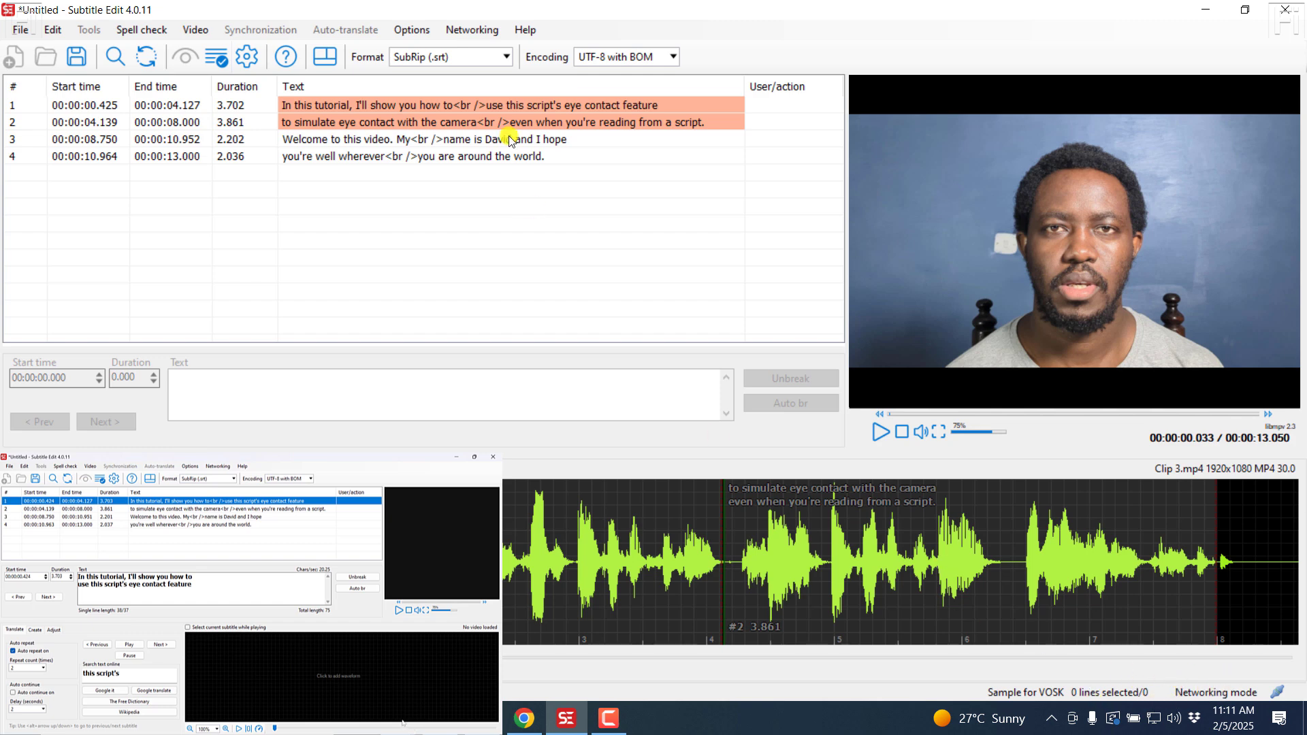
pyautogui.click(421, 106)
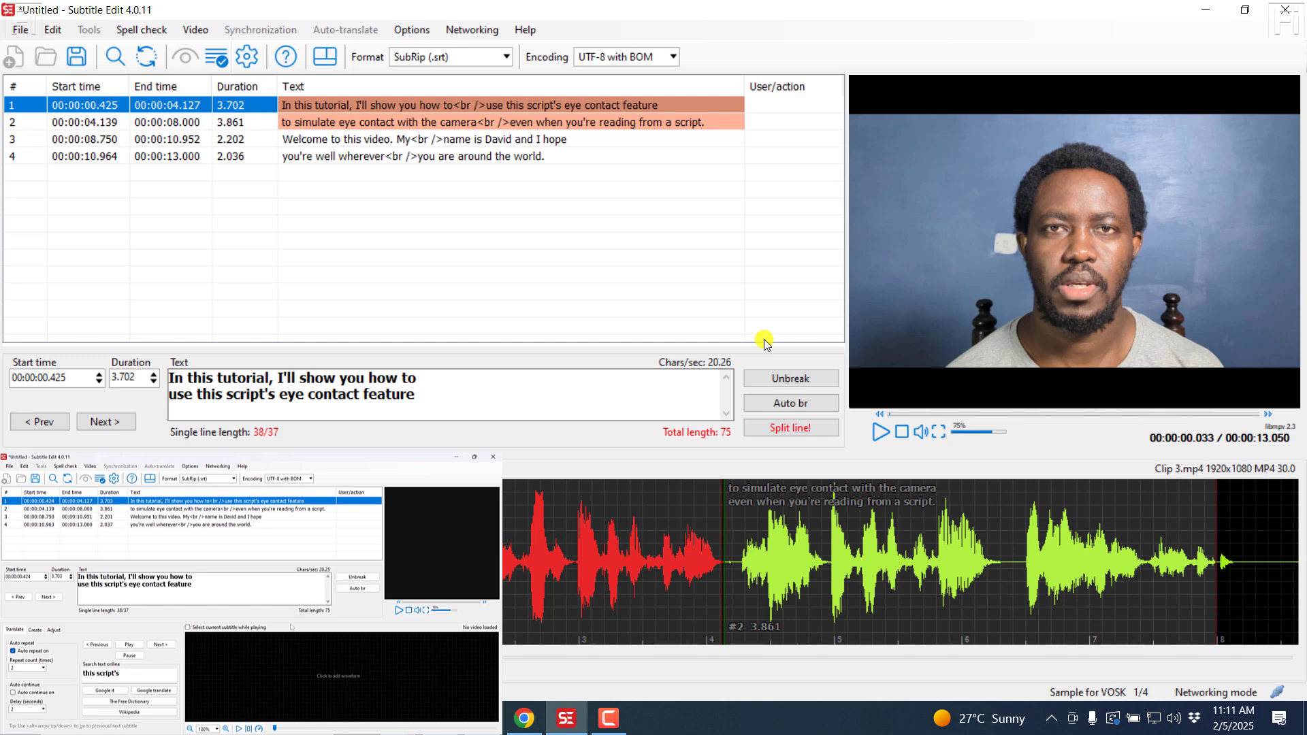
pyautogui.click(478, 29)
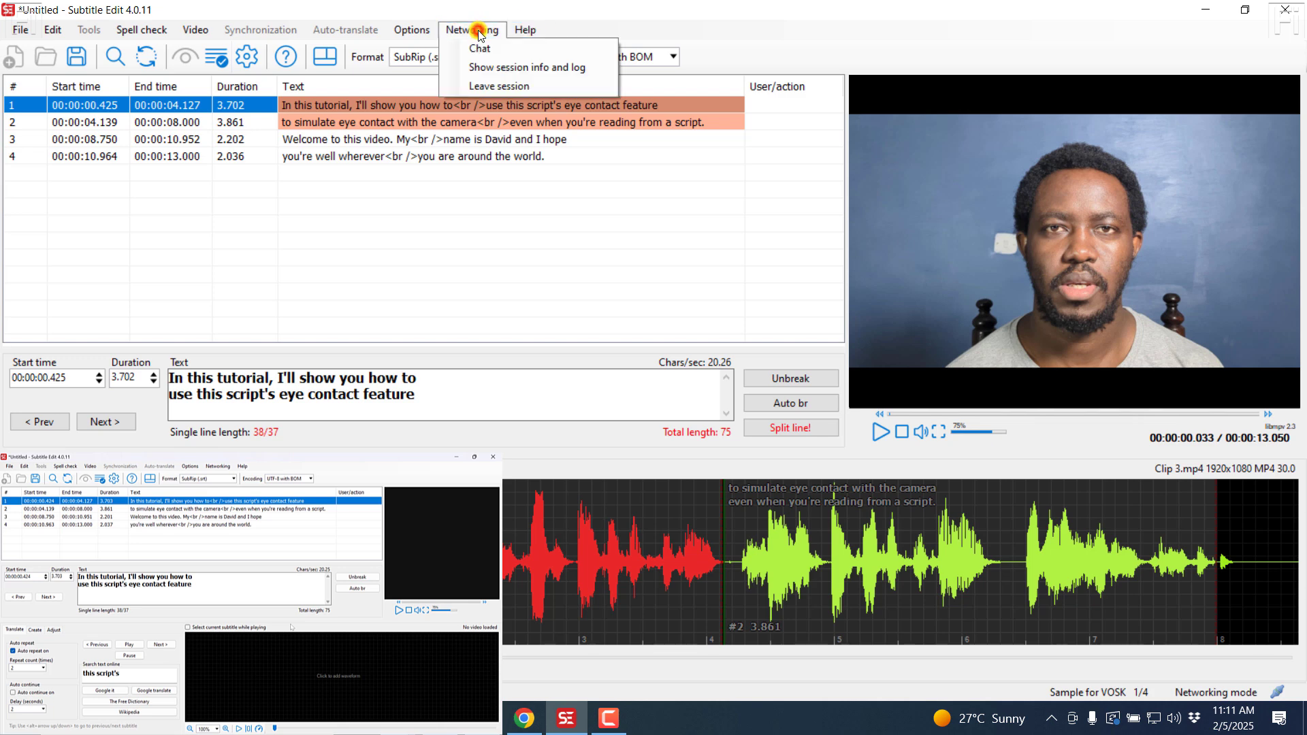
pyautogui.click(501, 68)
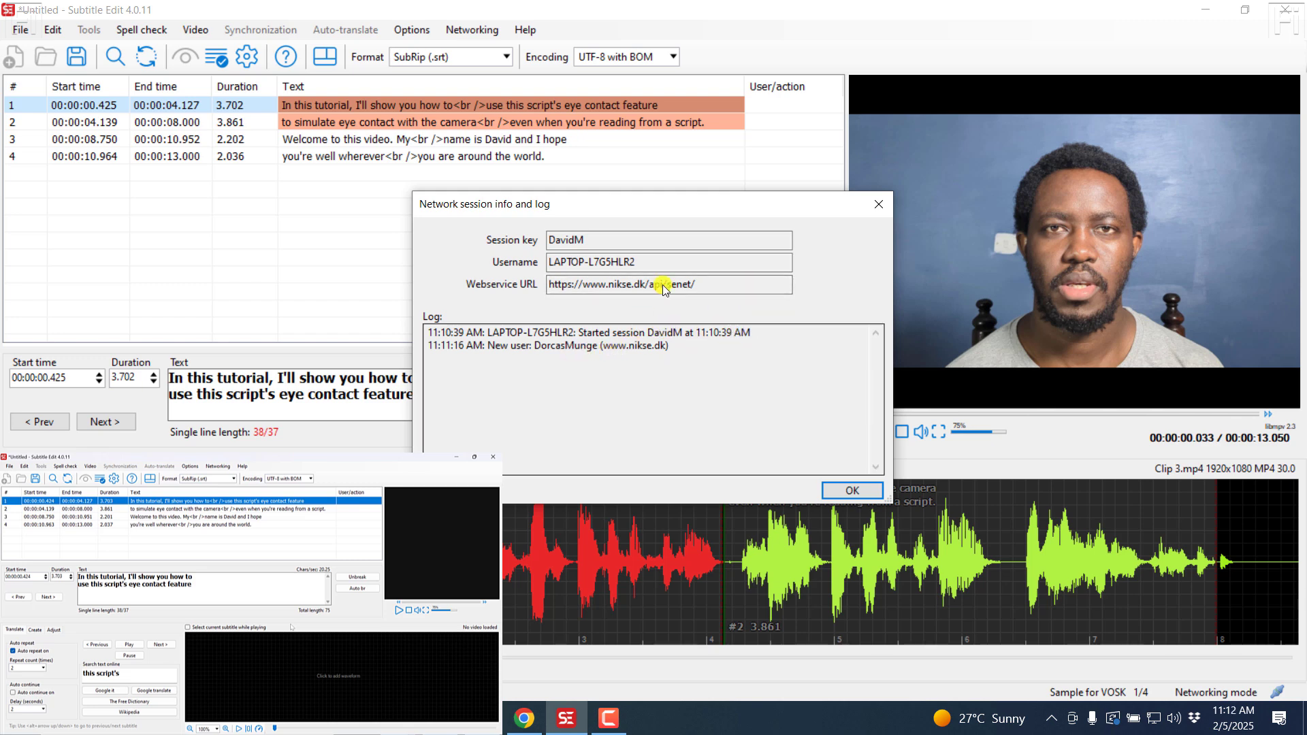
pyautogui.click(872, 206)
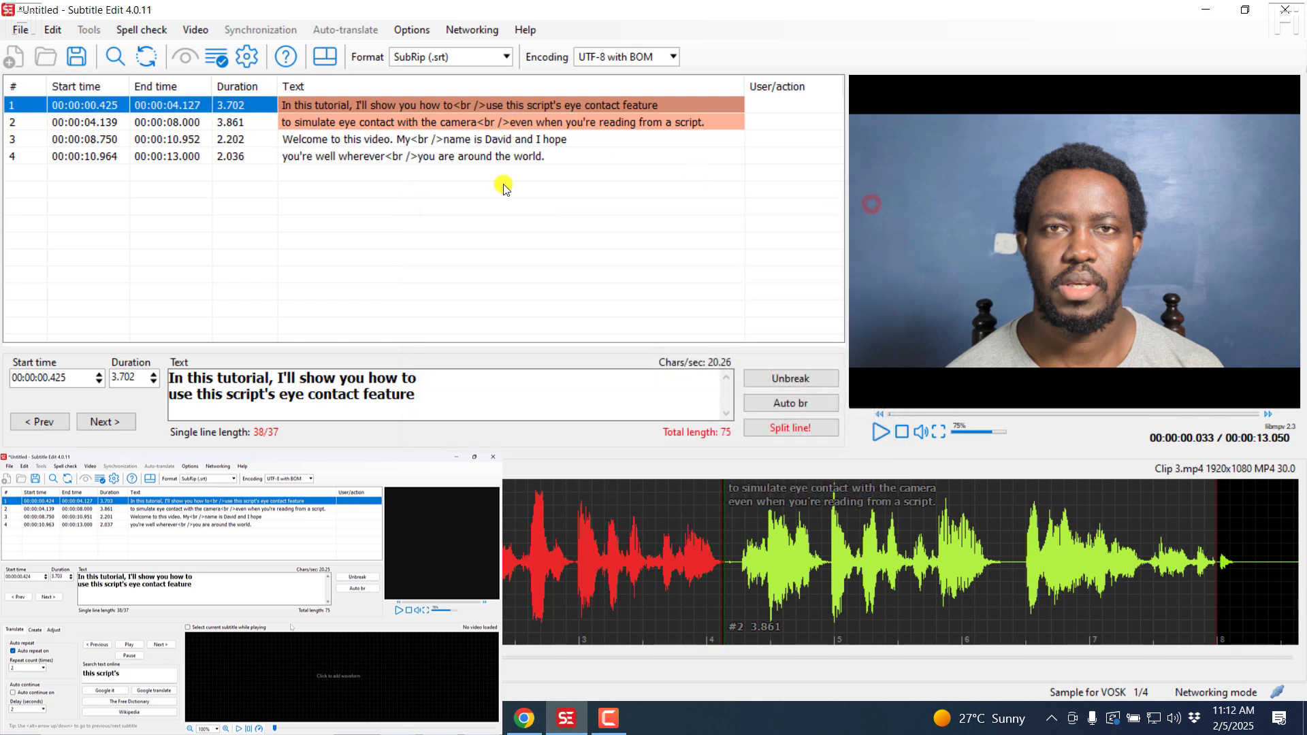
# - Send a chat message asking to work on the subtitles ASAP
pyautogui.click(461, 30)
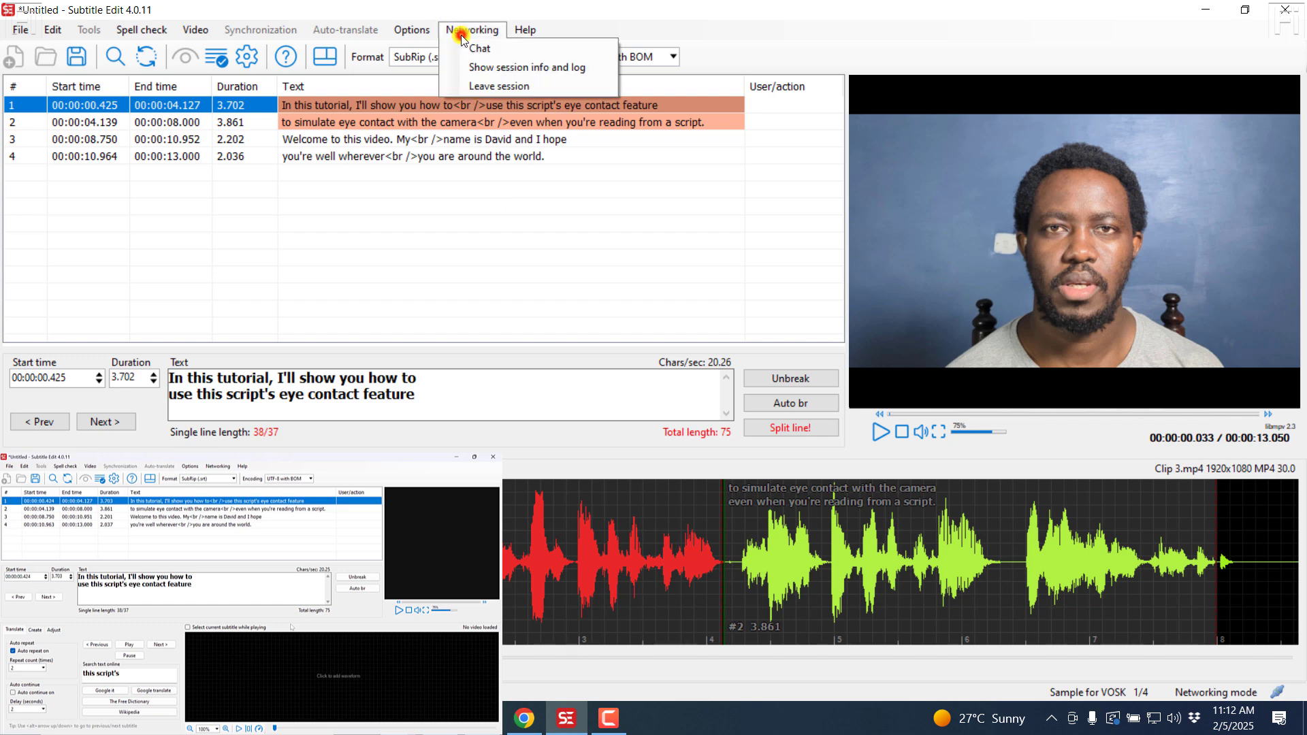
pyautogui.click(501, 52)
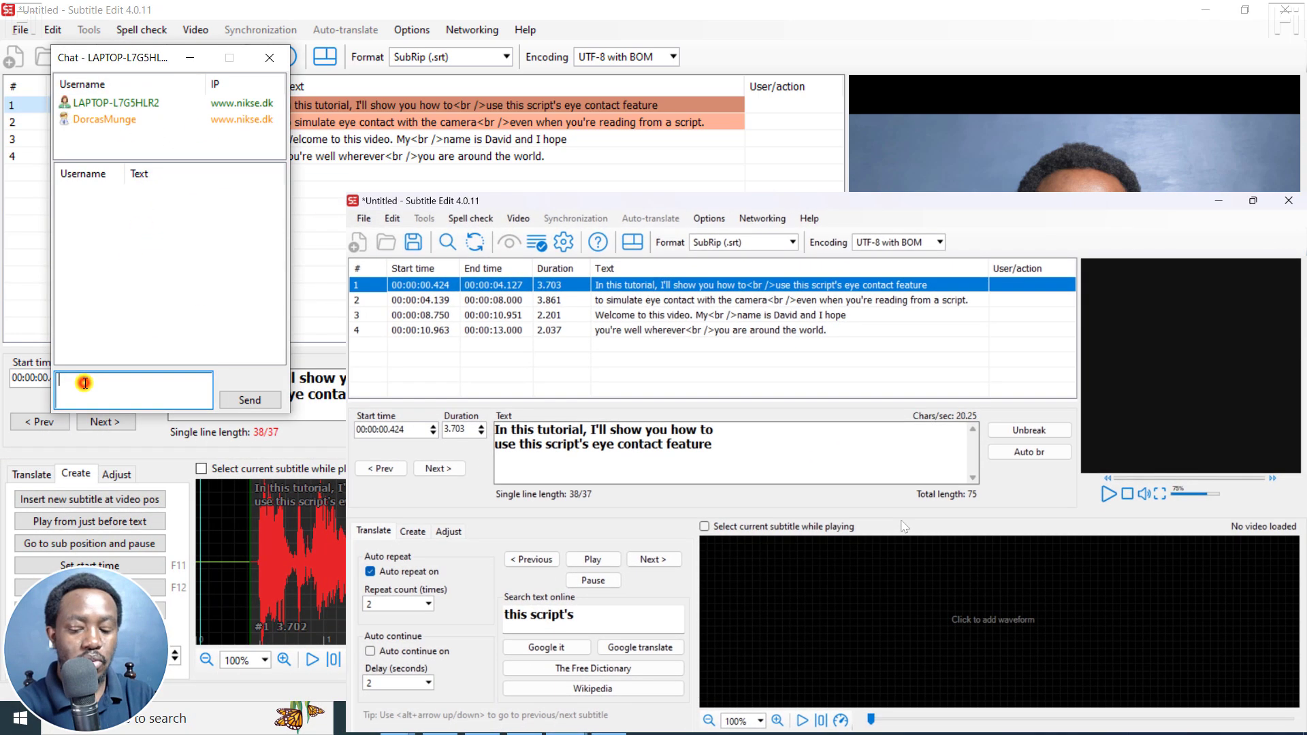
pyautogui.click(87, 383)
pyautogui.write('Hi, C')
pyautogui.press('BackSpace')
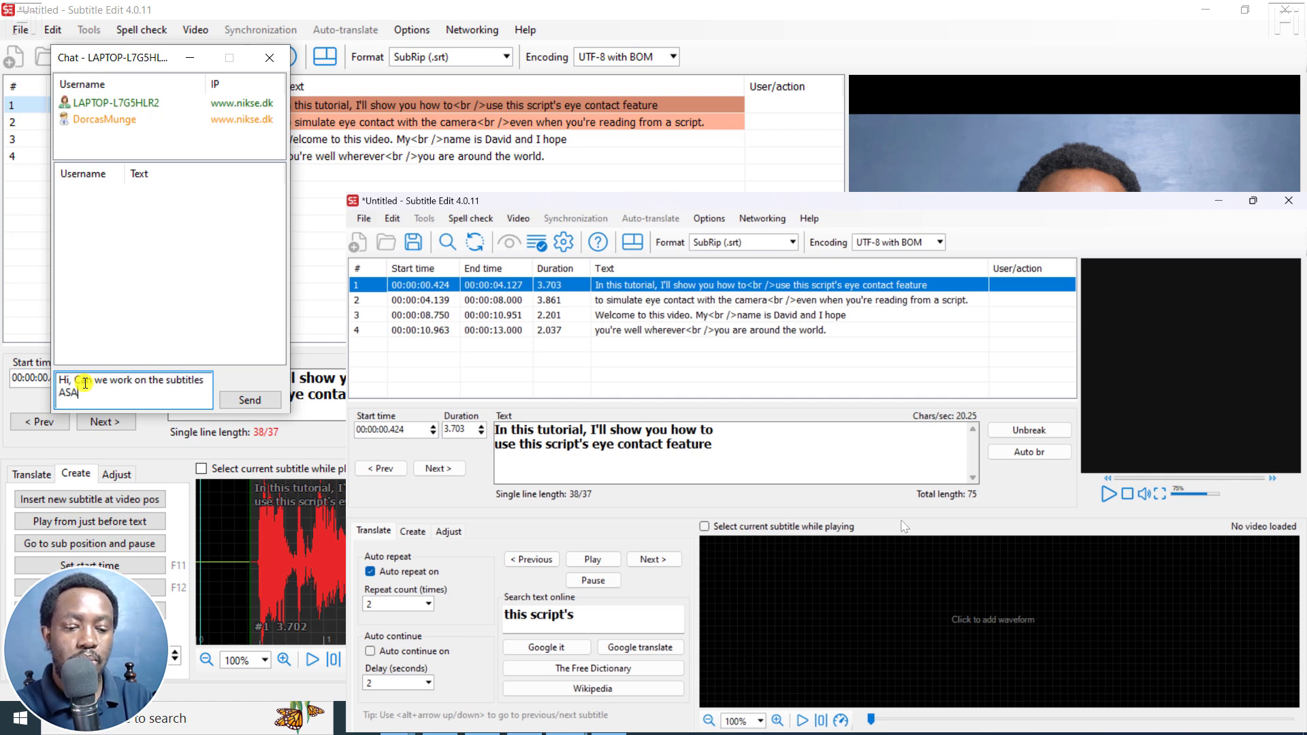
pyautogui.press('Return')
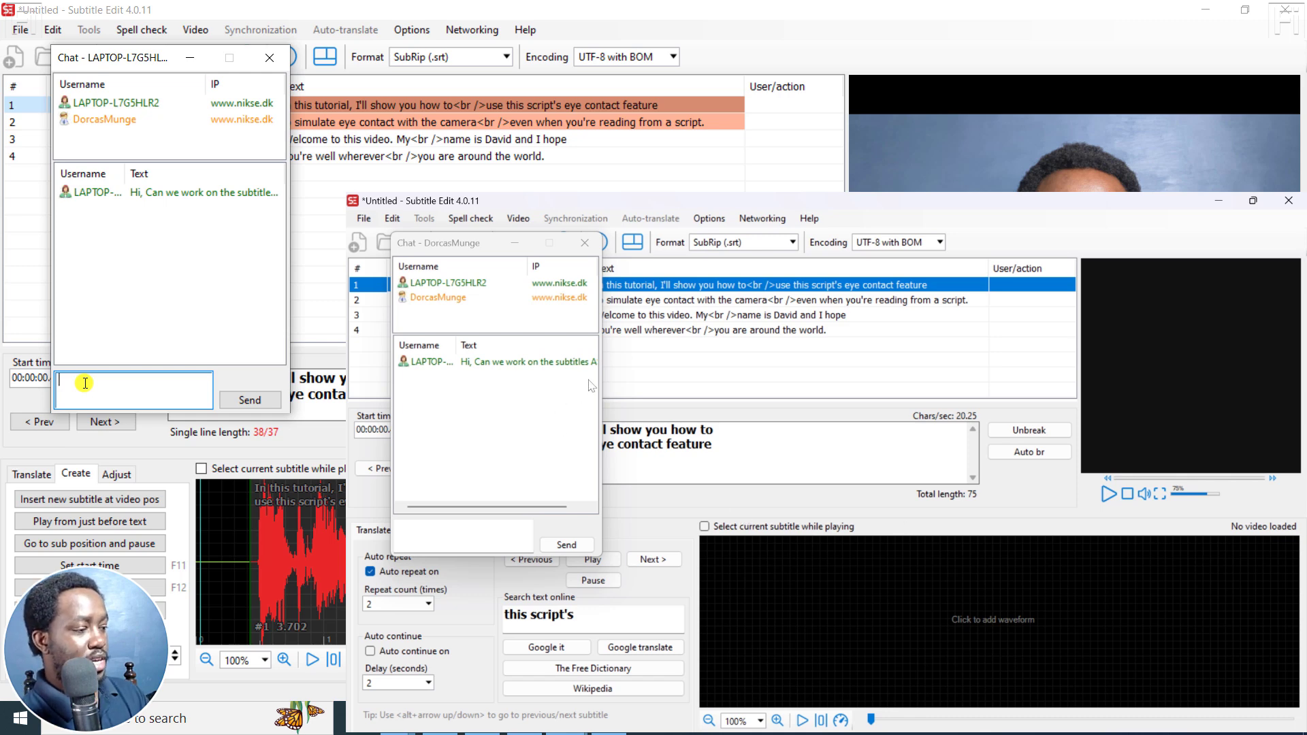
# - Reply 'Yes, sure' from the second instance's chat and close it
pyautogui.moveTo(605, 378); pyautogui.dragTo(710, 373)
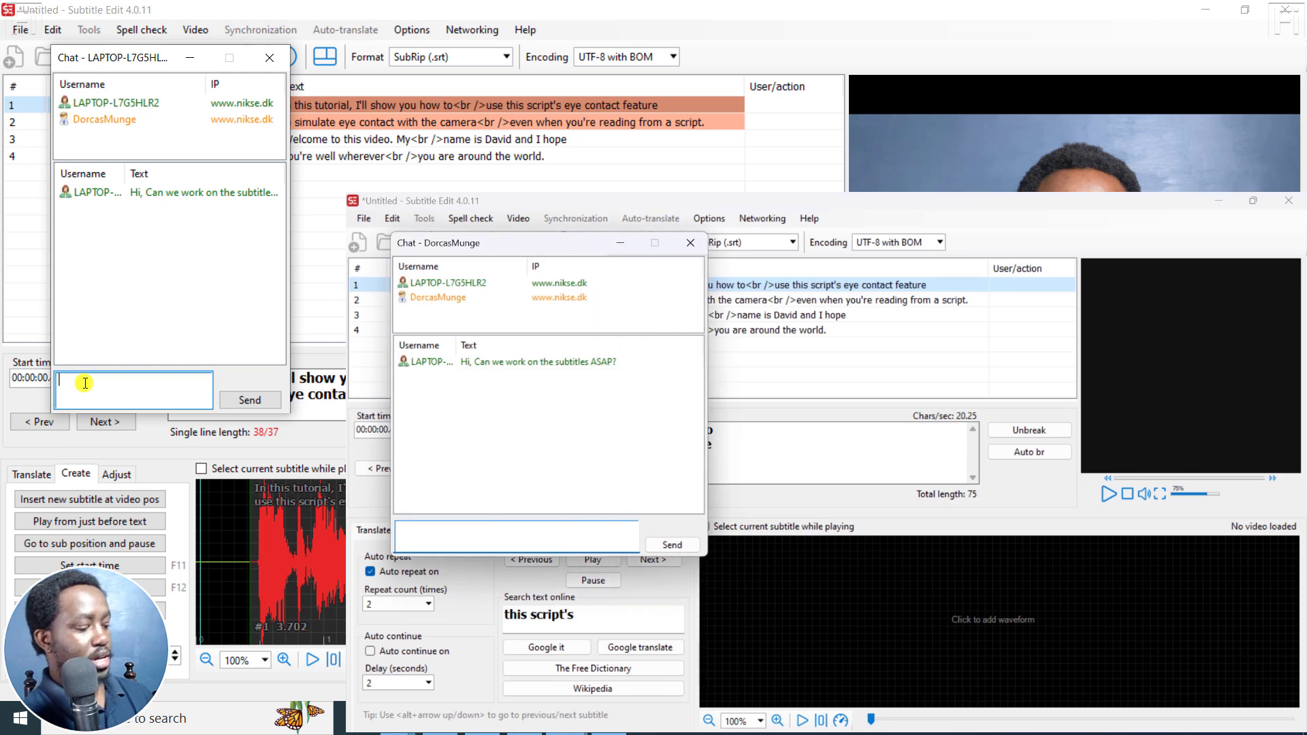
pyautogui.write('Yw')
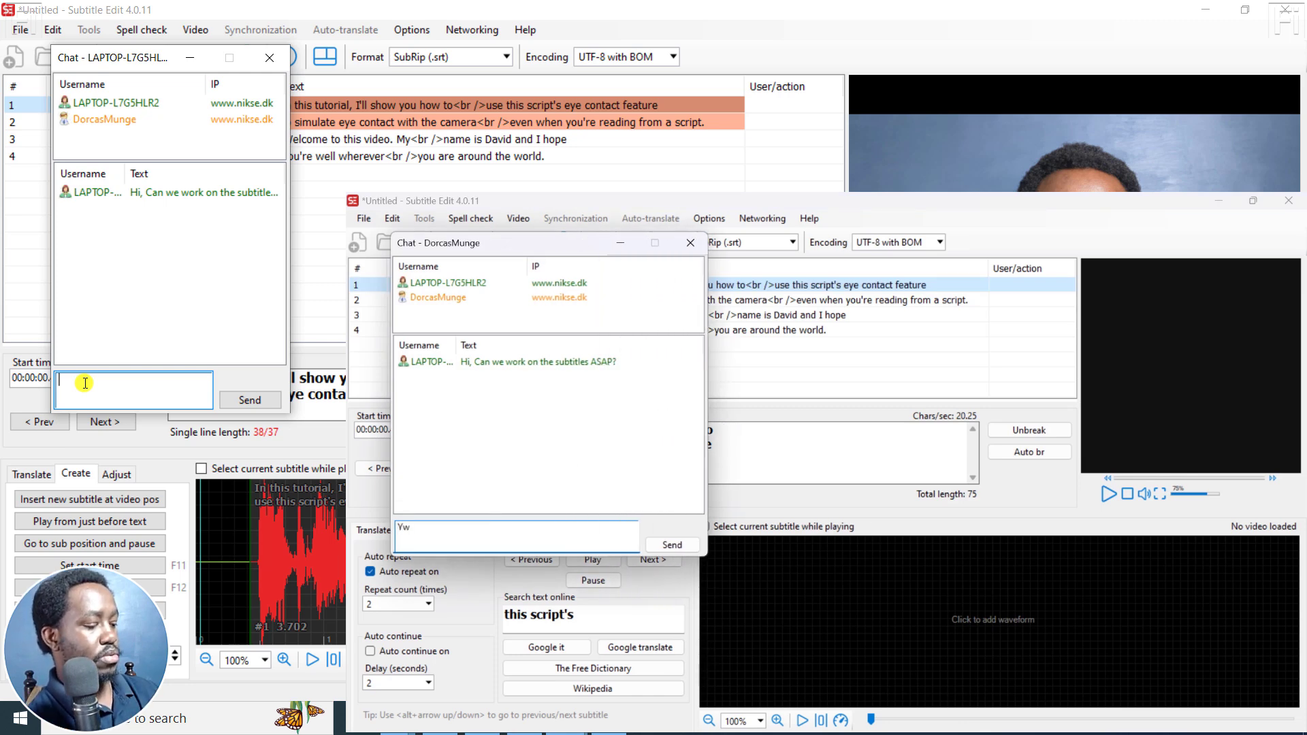
pyautogui.write('sure.')
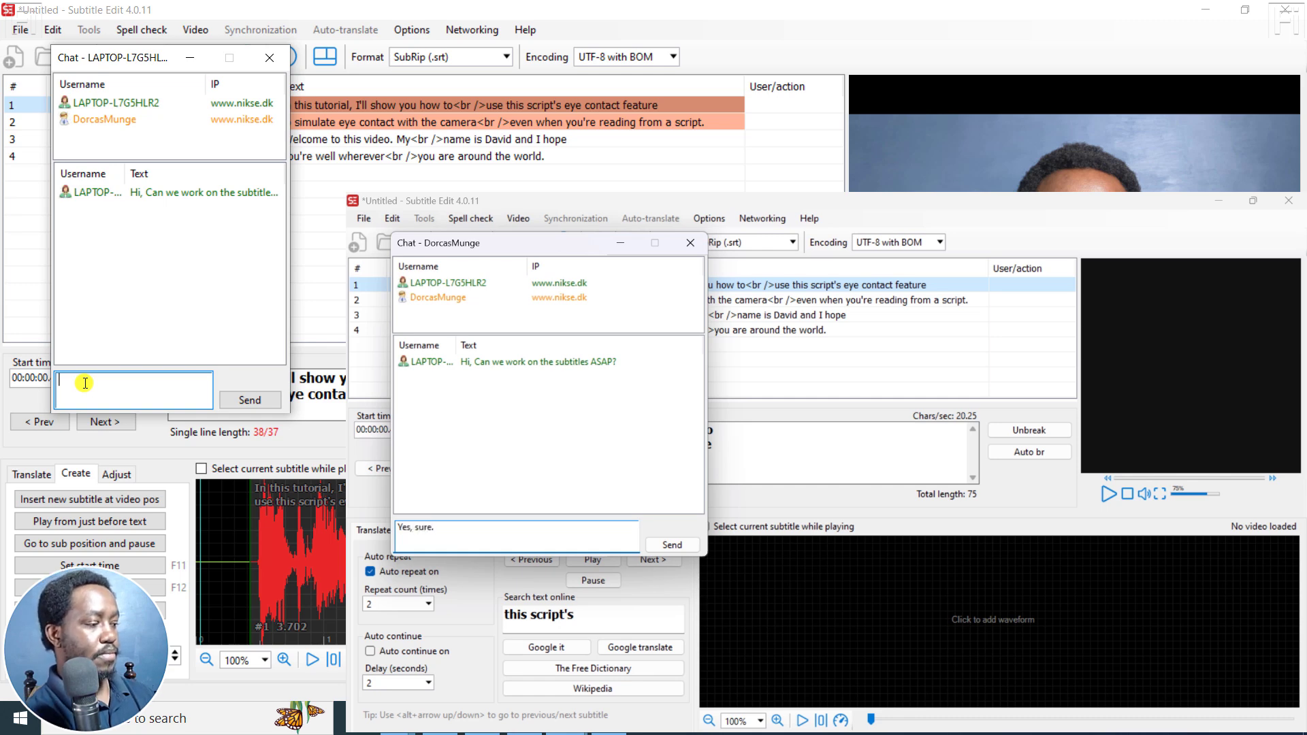
pyautogui.press('Return')
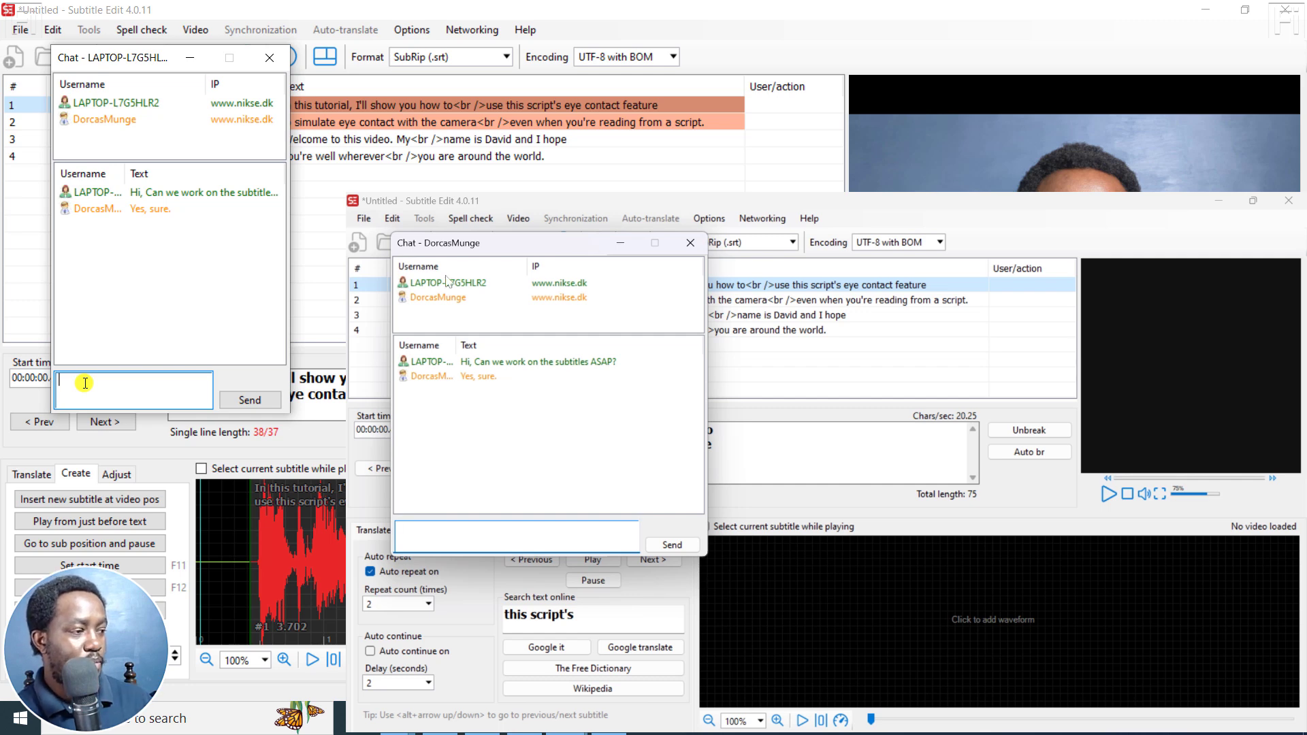
pyautogui.click(618, 246)
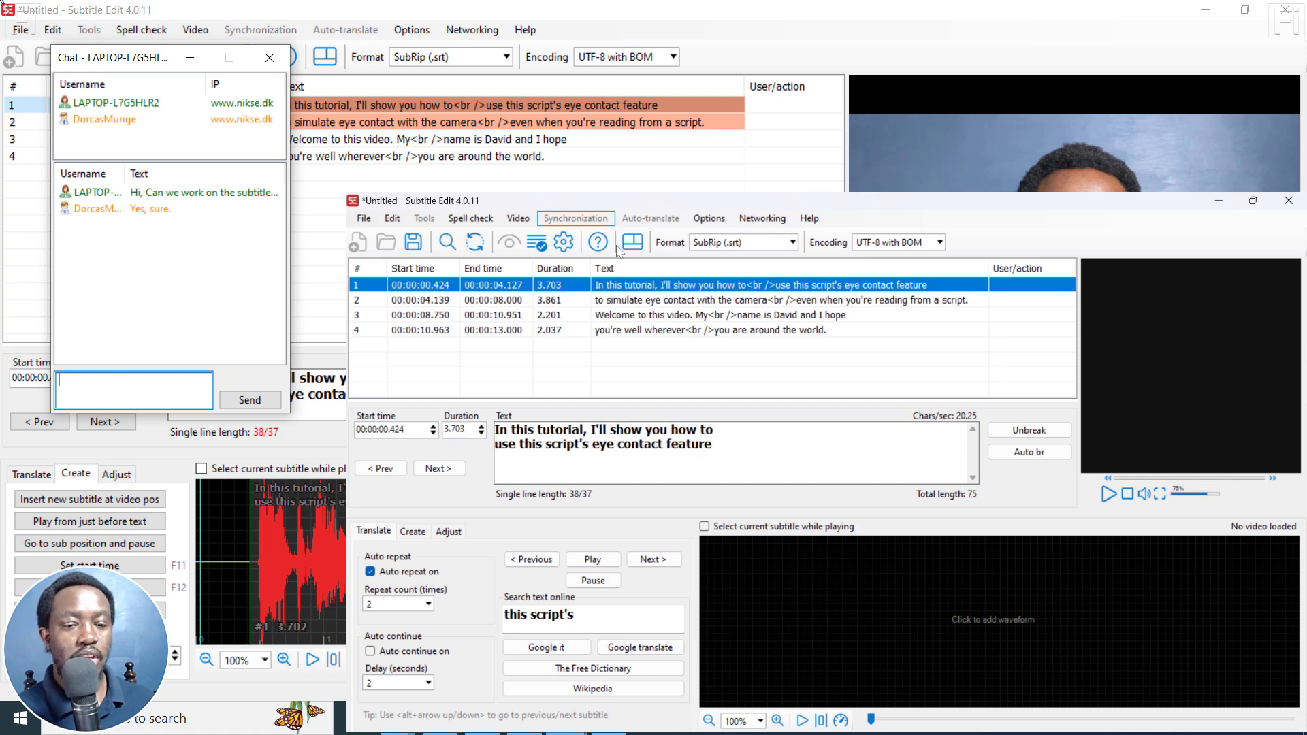
# - Close the chat and replace 'this script's' with 'Descript's' in the first subtitle
pyautogui.click(193, 59)
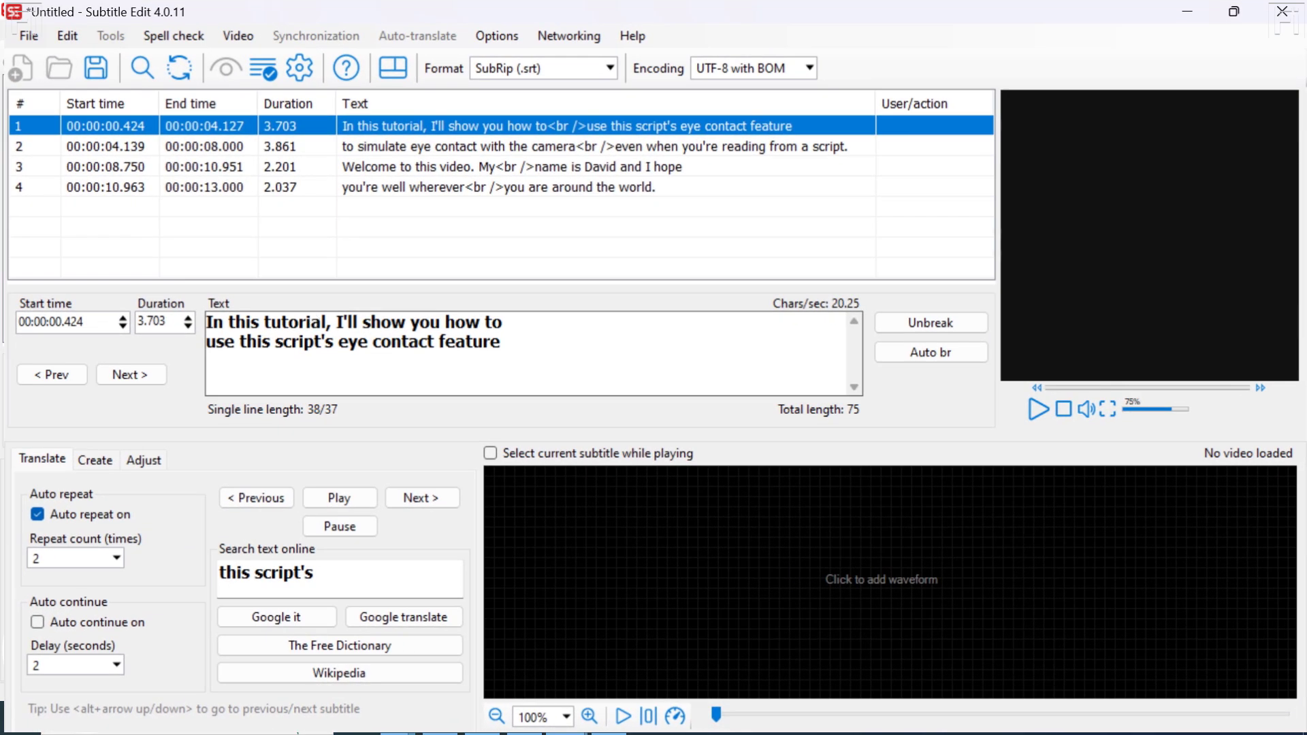
pyautogui.click(235, 341)
pyautogui.hotkey('shift', 'Right')
pyautogui.hotkey('shift', 'Right')
pyautogui.hotkey('shift', 'Right')
pyautogui.hotkey('shift', 'Right')
pyautogui.hotkey('shift', 'Right')
pyautogui.hotkey('shift', 'Right')
pyautogui.hotkey('shift', 'Right')
pyautogui.hotkey('shift', 'Right')
pyautogui.hotkey('shift', 'Right')
pyautogui.hotkey('shift', 'Right')
pyautogui.hotkey('shift', 'Right')
pyautogui.write('Descrip')
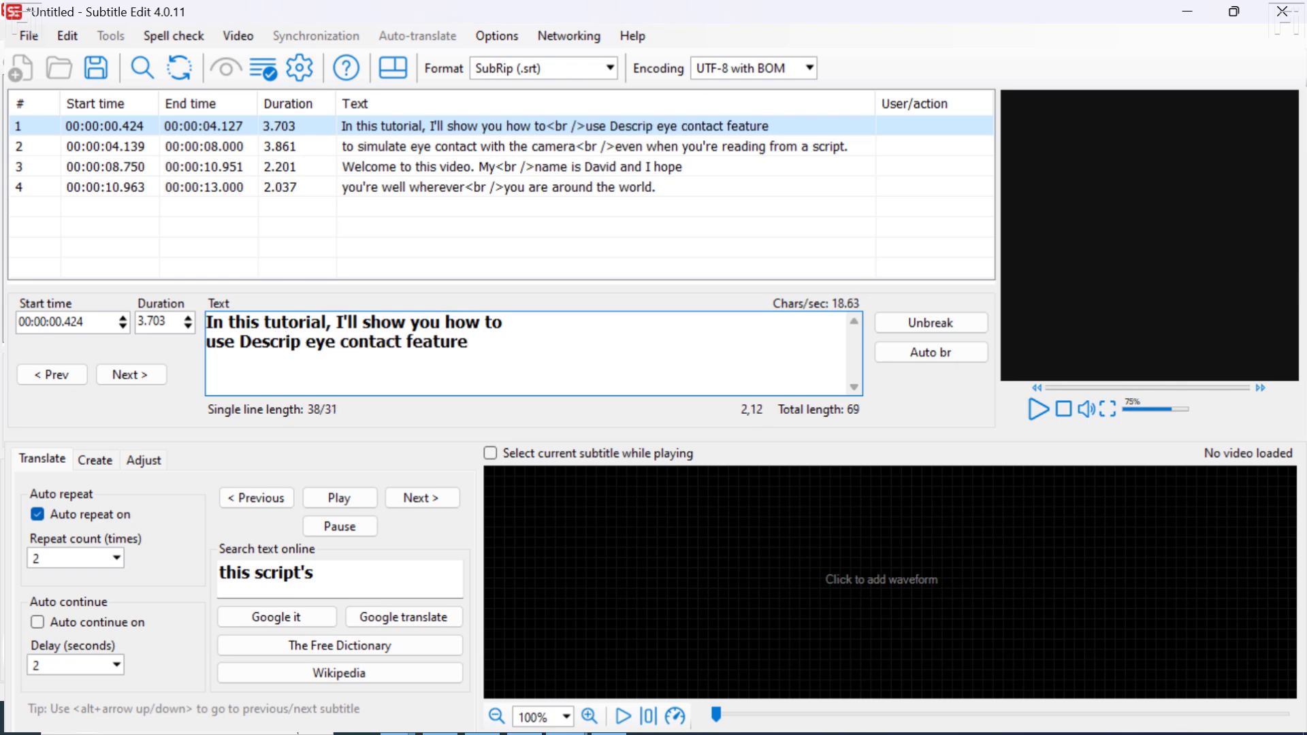
pyautogui.write("t'")
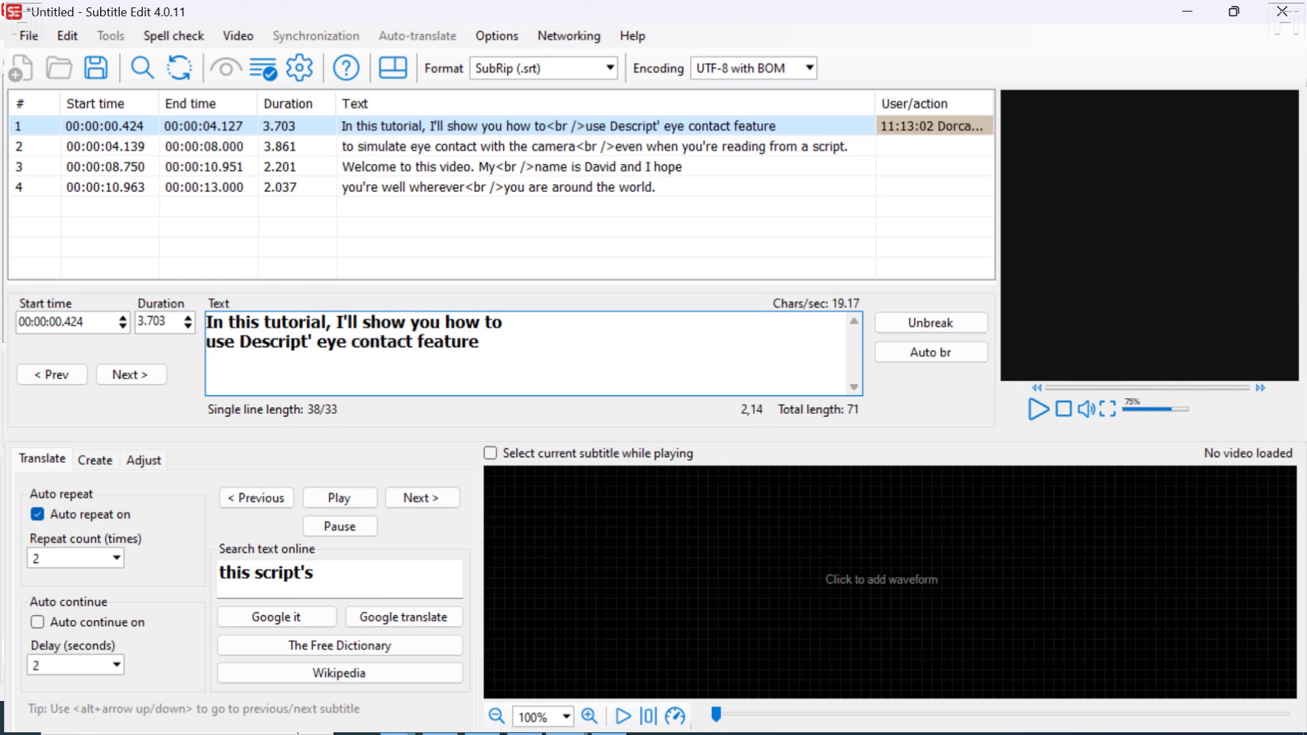
pyautogui.write('s')
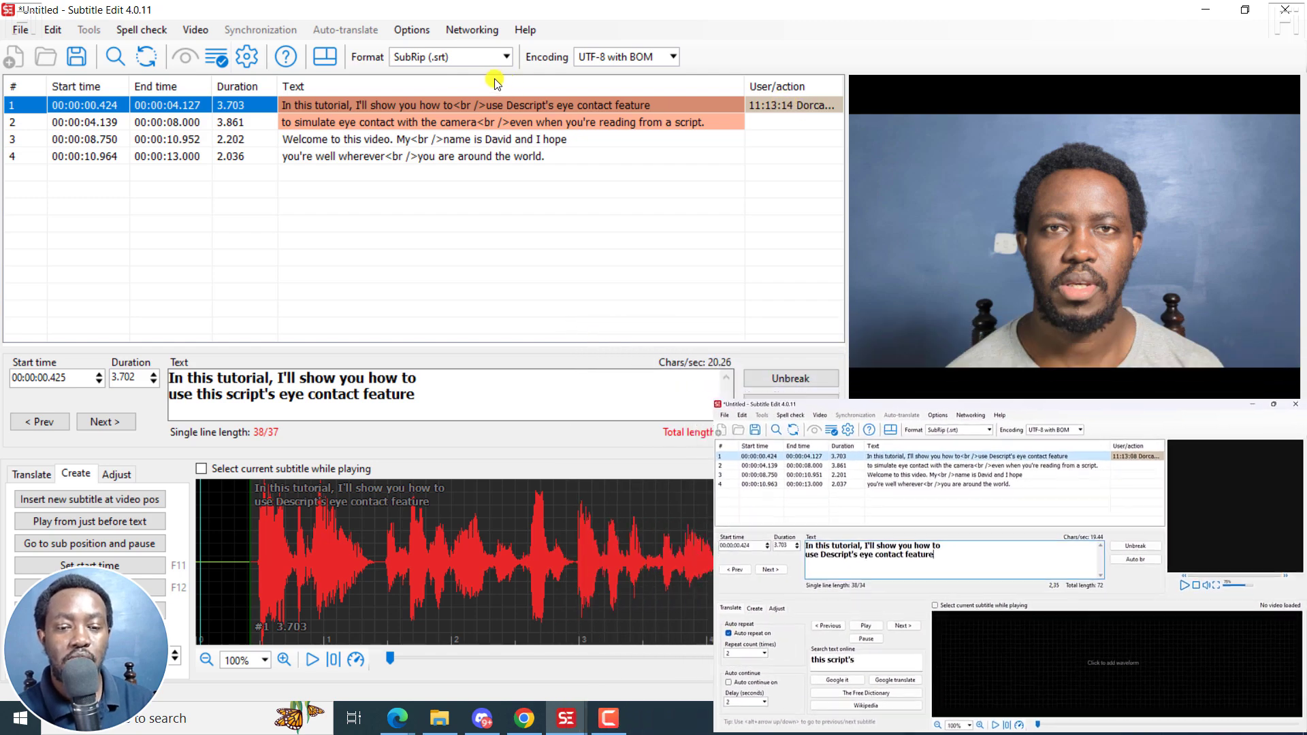
pyautogui.click(468, 30)
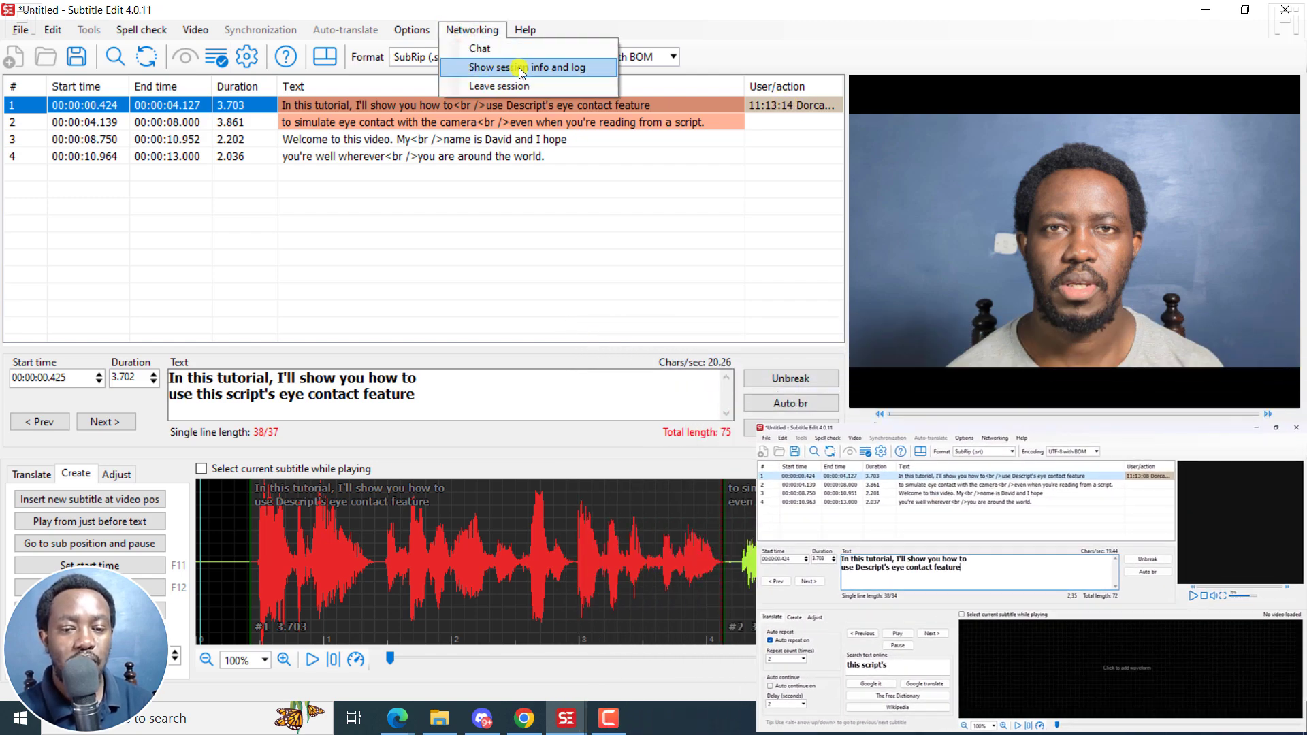
pyautogui.click(553, 71)
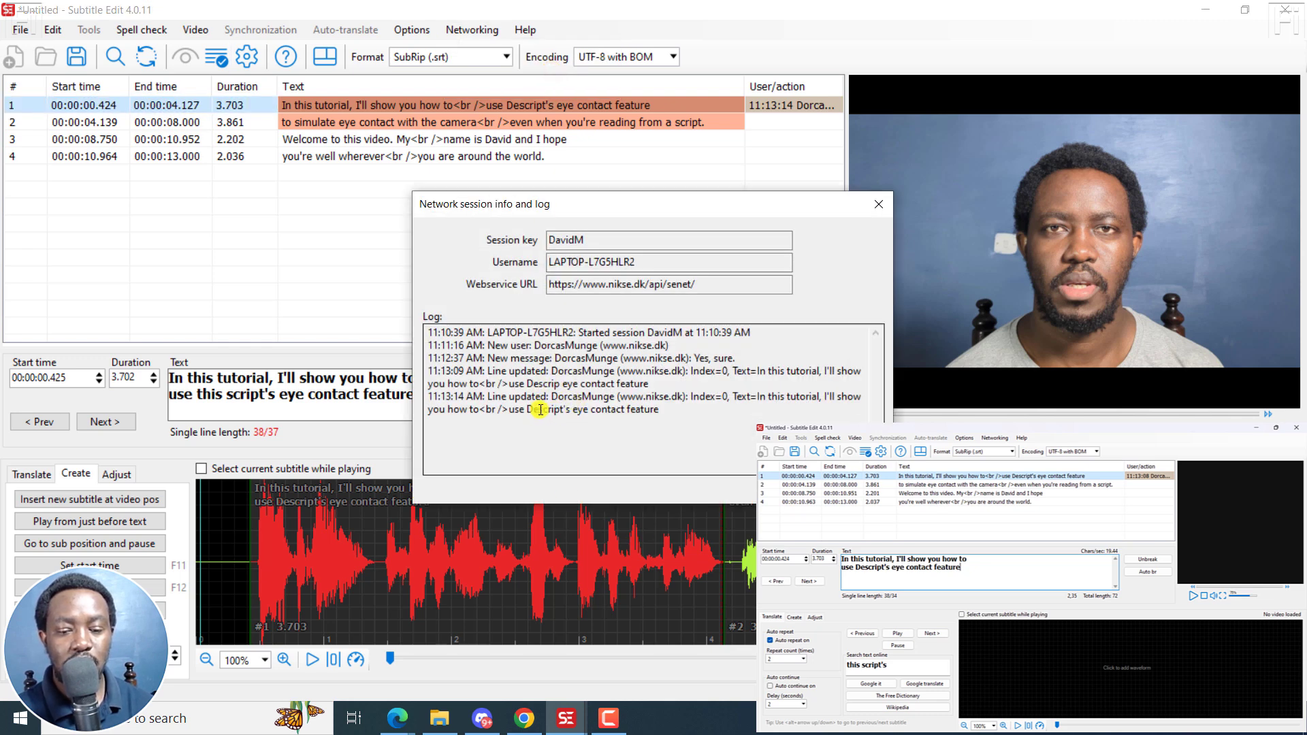
pyautogui.moveTo(522, 408); pyautogui.dragTo(616, 409)
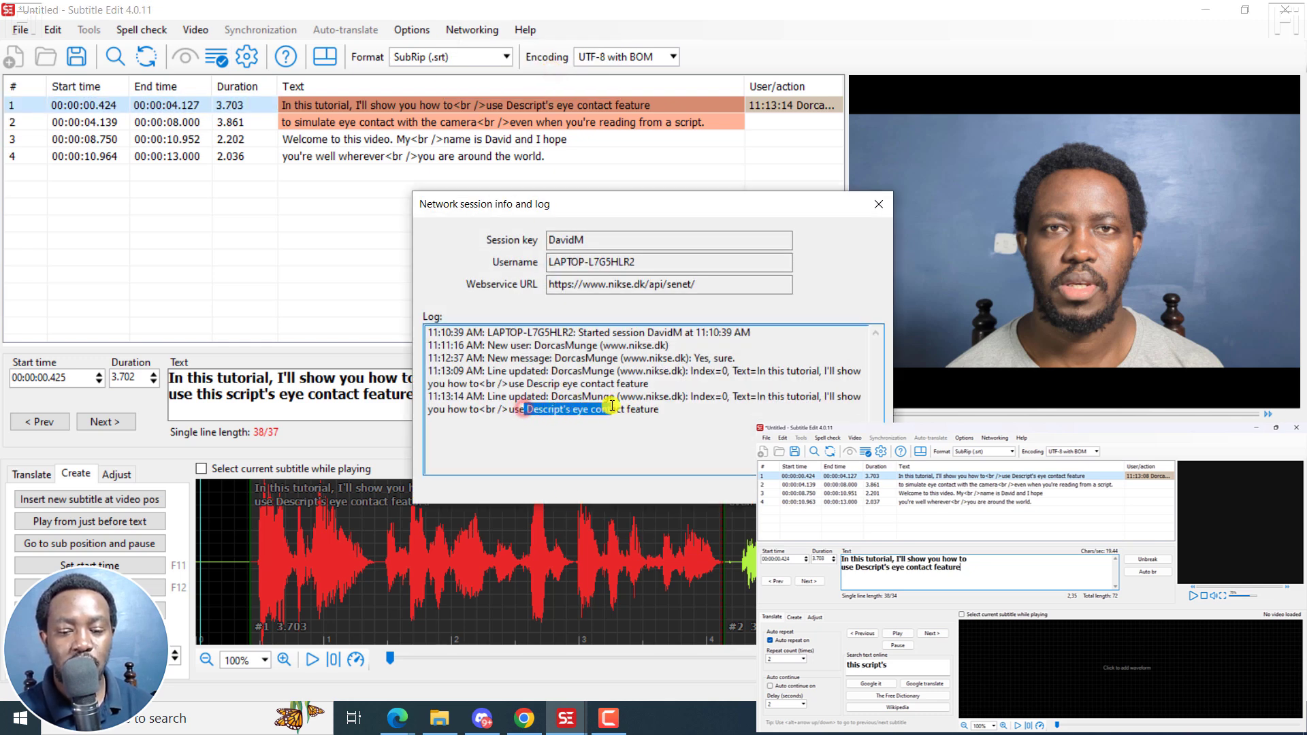
pyautogui.click(618, 373)
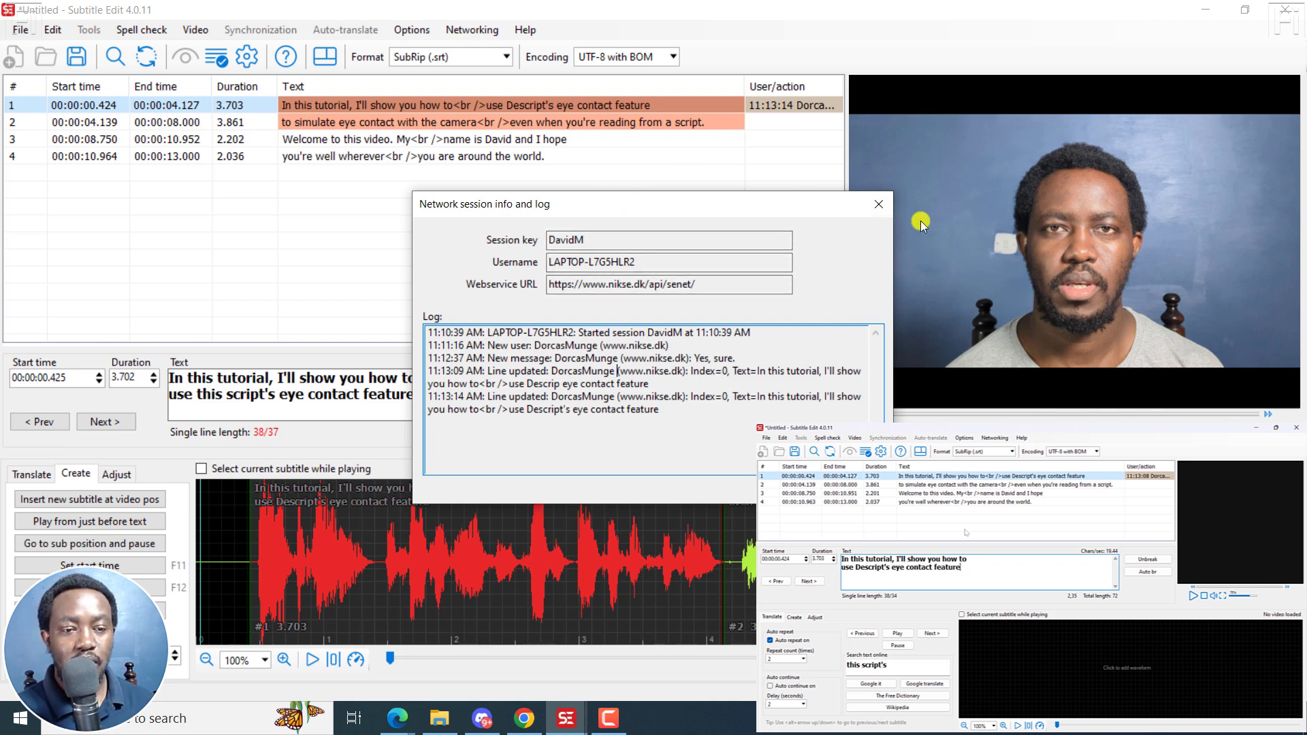
# - Undo the Descript's change via the Edit menu in both instances, then select subtitle 2
pyautogui.press('Escape')
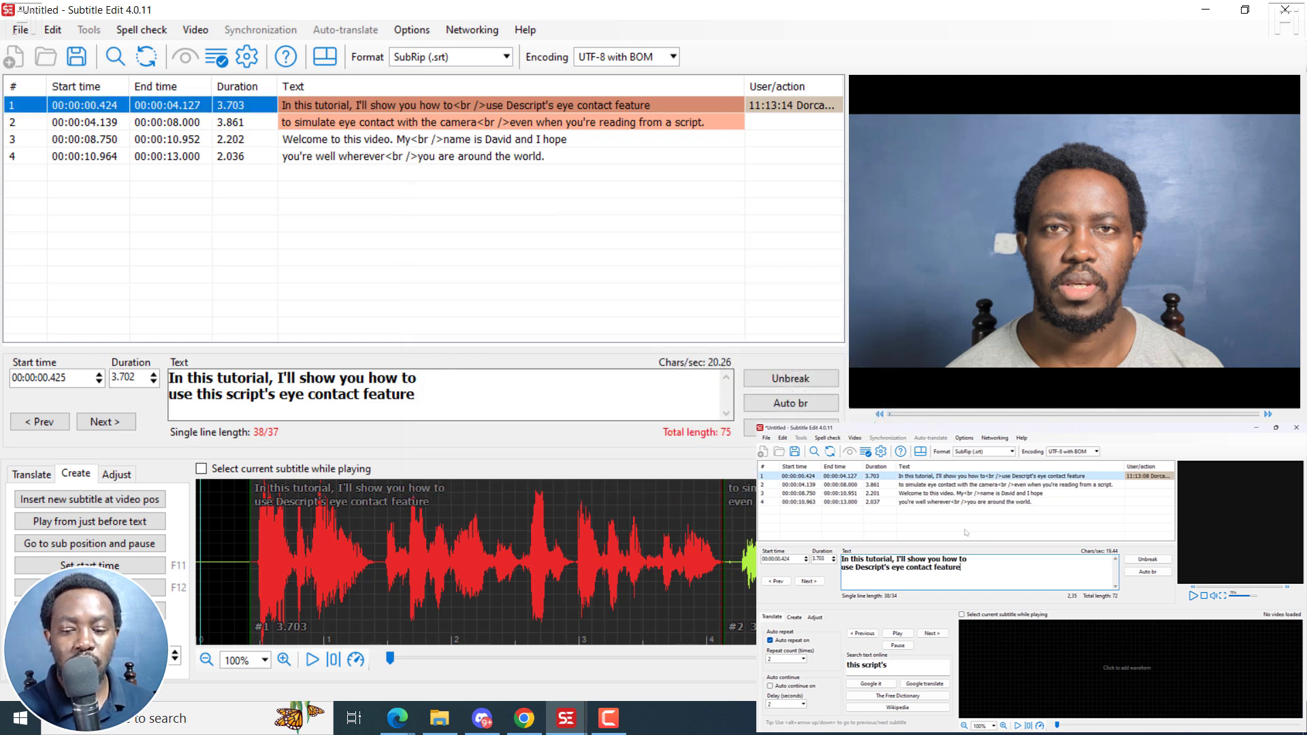
pyautogui.click(52, 29)
pyautogui.press('Escape')
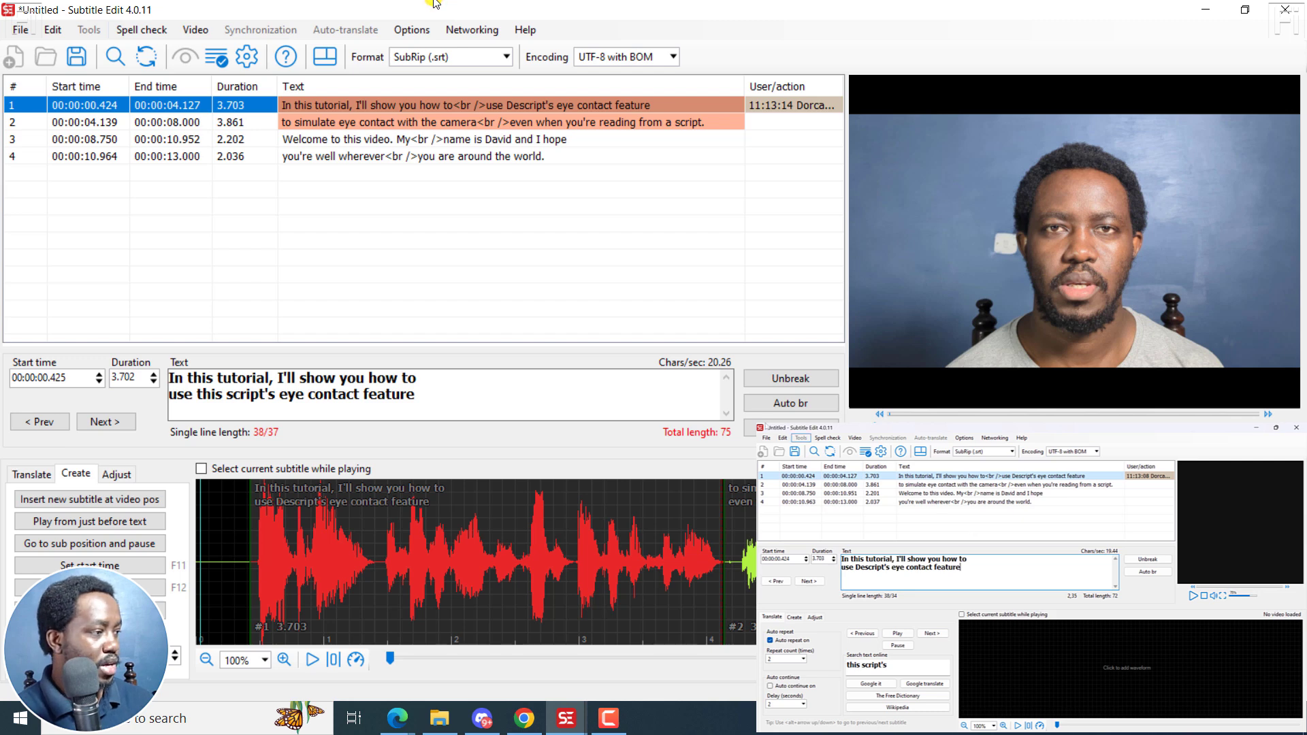
pyautogui.click(781, 438)
pyautogui.click(913, 427)
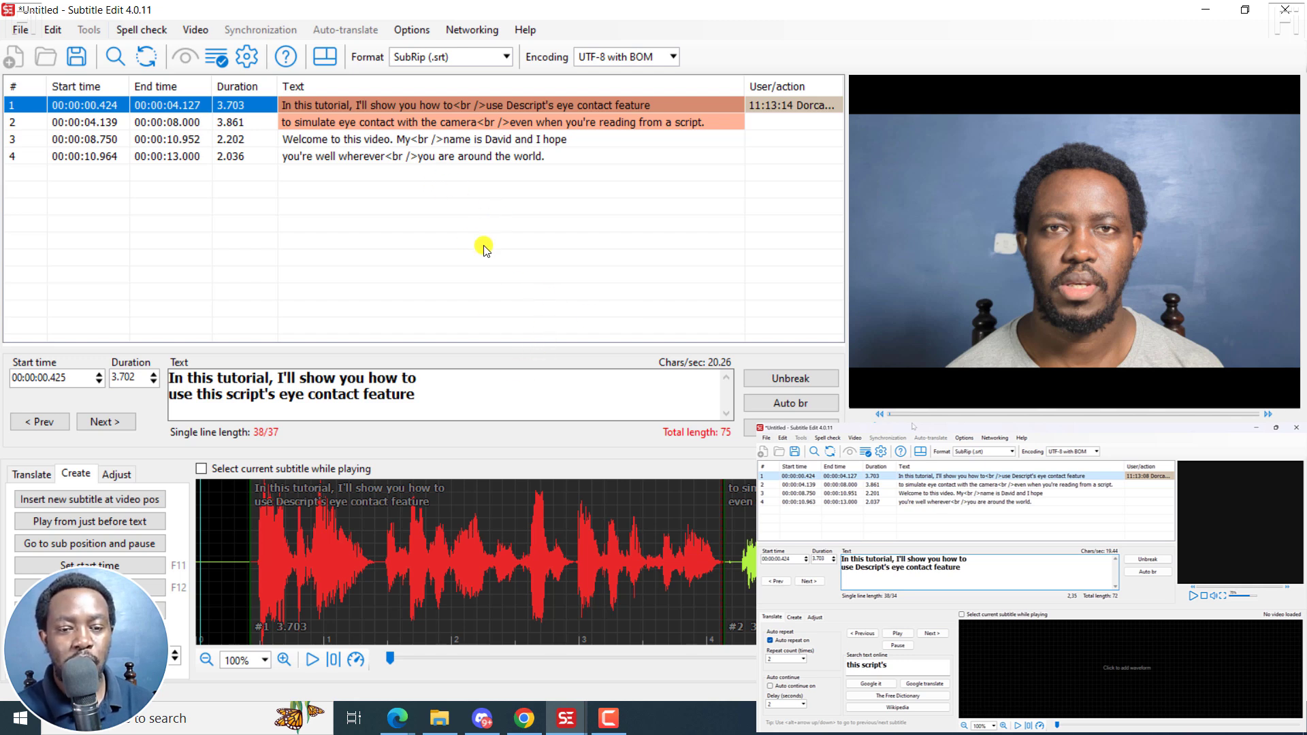
pyautogui.click(457, 124)
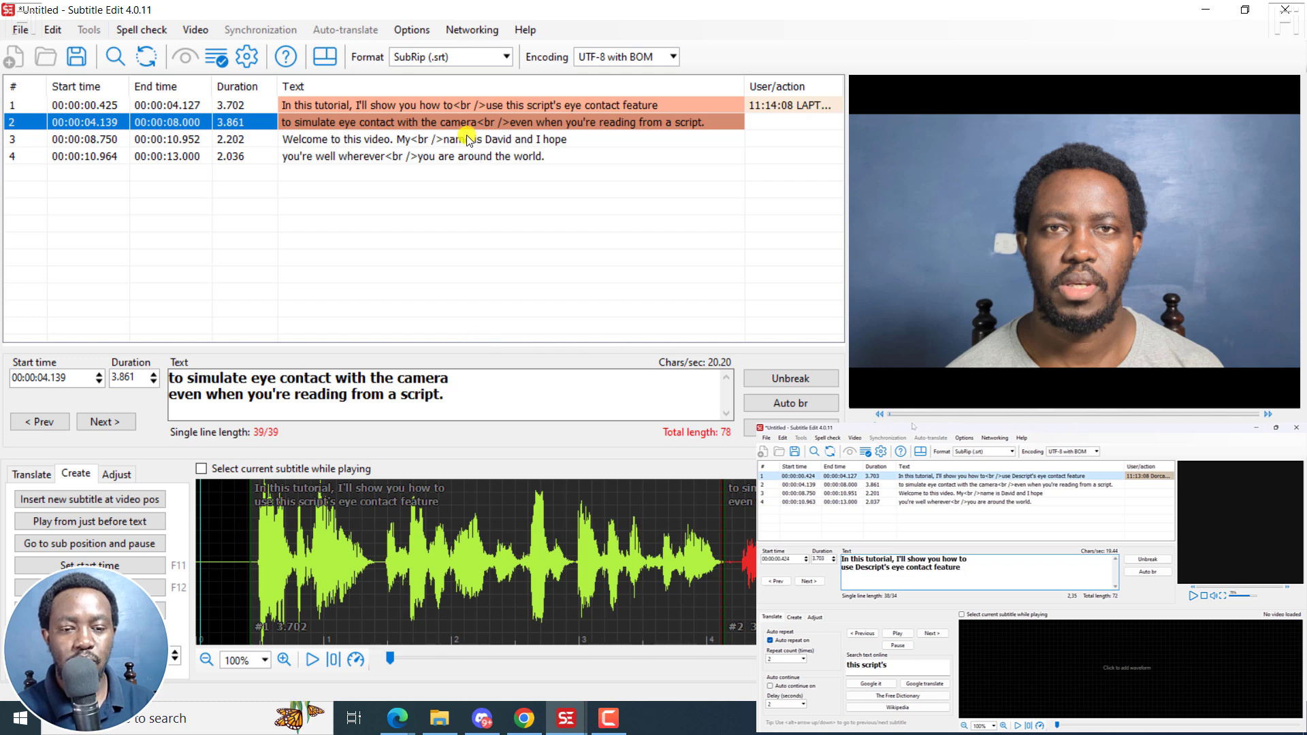
# - Split the second subtitle into two lines
pyautogui.rightClick(440, 123)
pyautogui.click(480, 273)
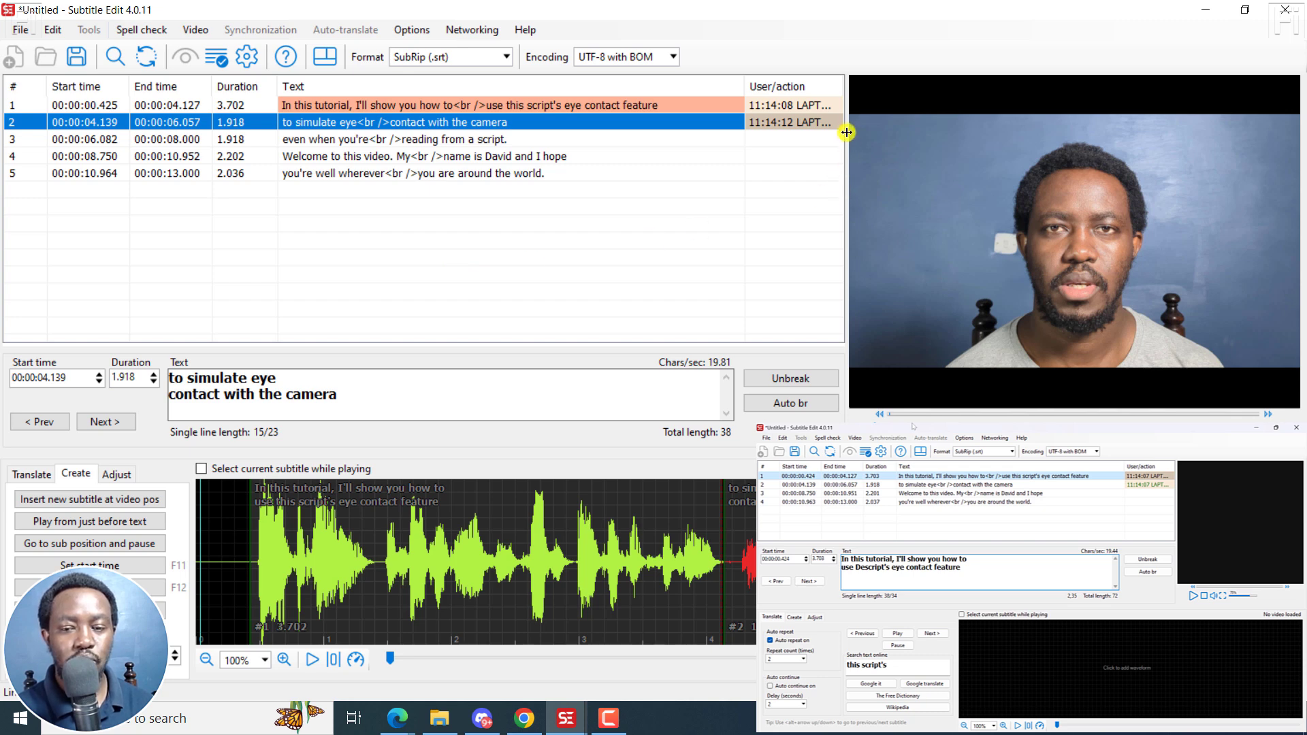
# - Widen the subtitle list and the user/action column while narrowing the Text column
pyautogui.moveTo(847, 129); pyautogui.dragTo(946, 139)
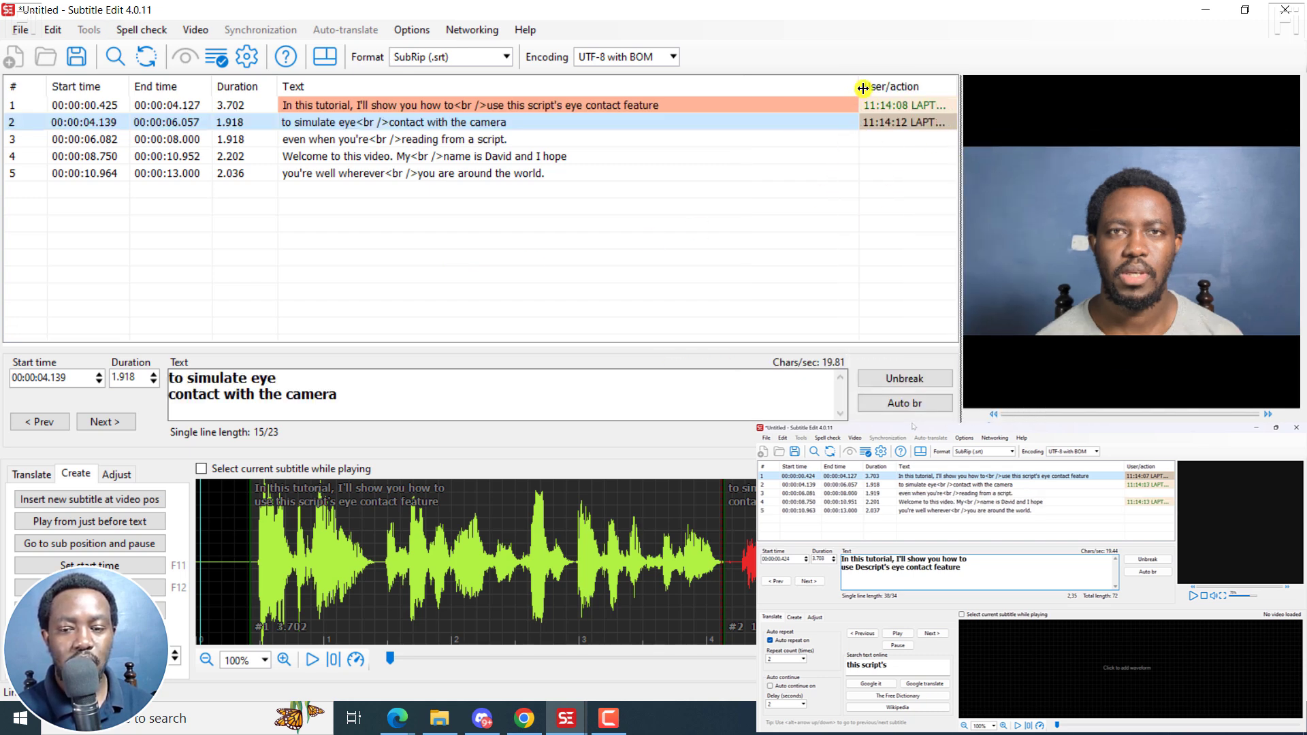
pyautogui.moveTo(863, 89); pyautogui.dragTo(751, 88)
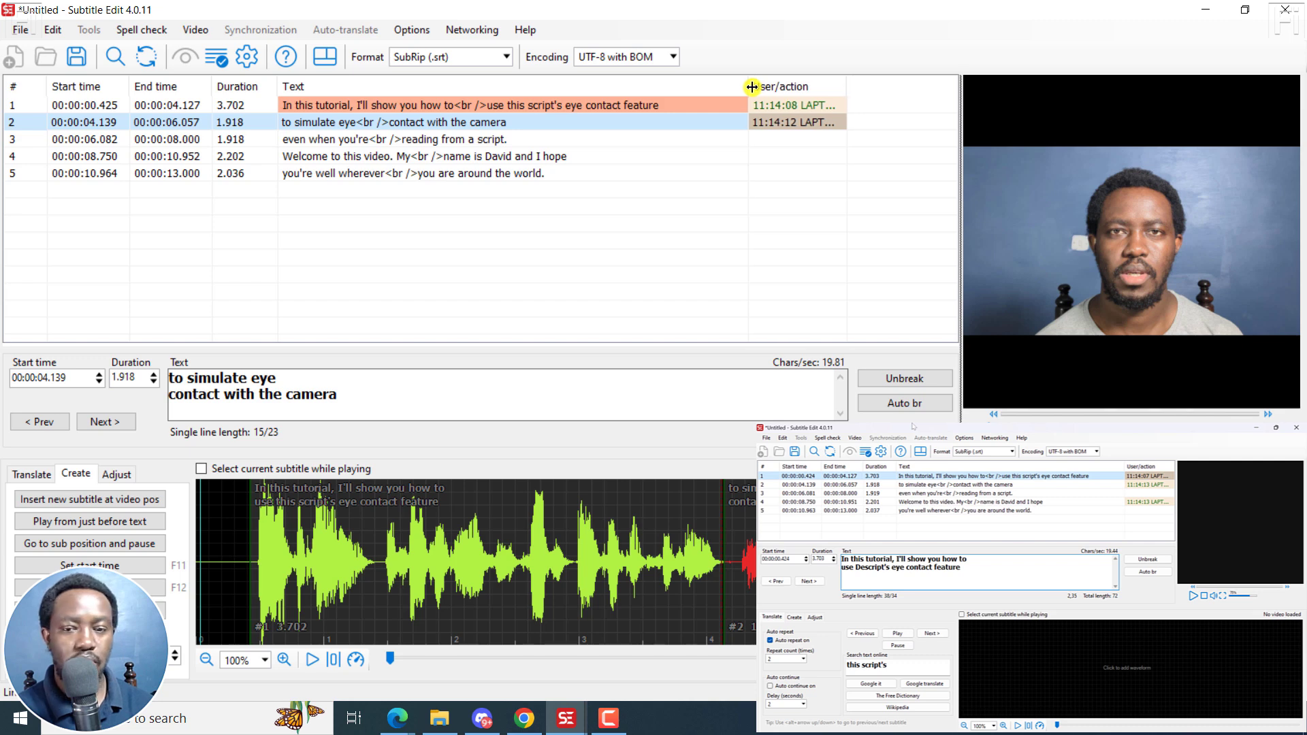
pyautogui.moveTo(847, 82); pyautogui.dragTo(954, 82)
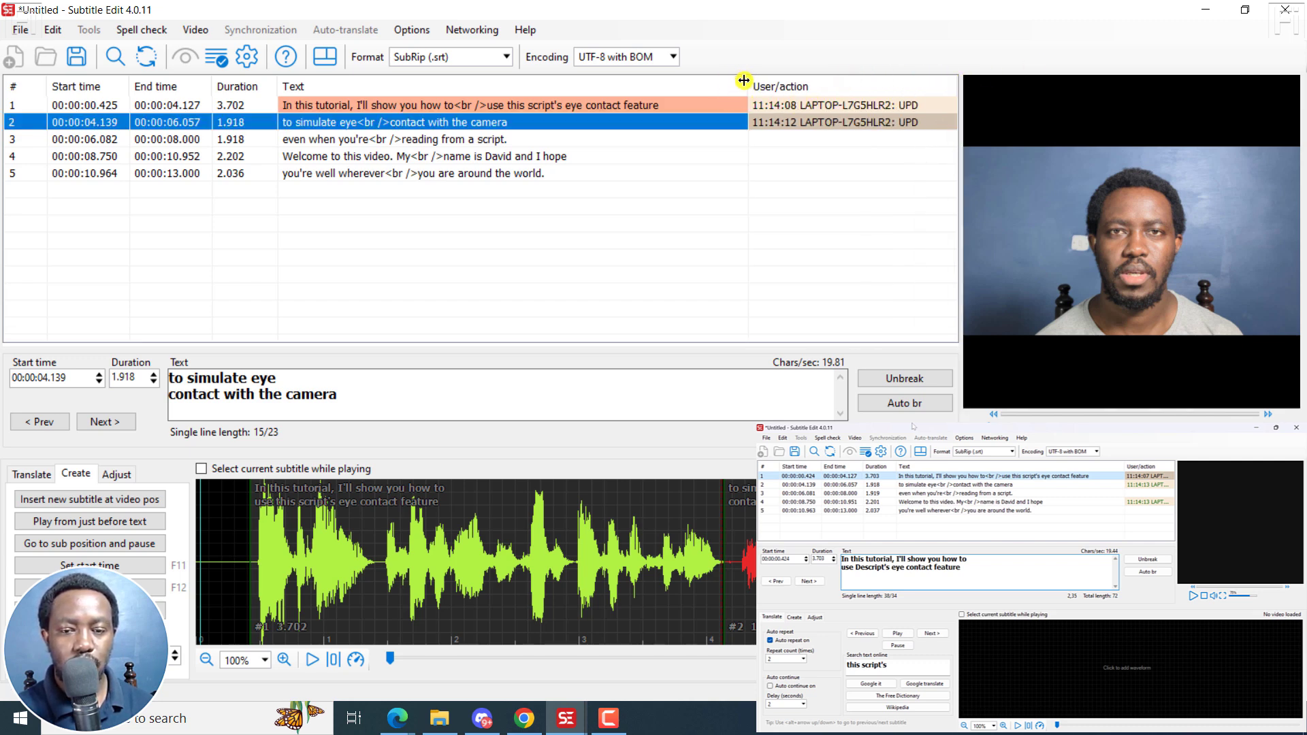
pyautogui.moveTo(744, 81); pyautogui.dragTo(722, 85)
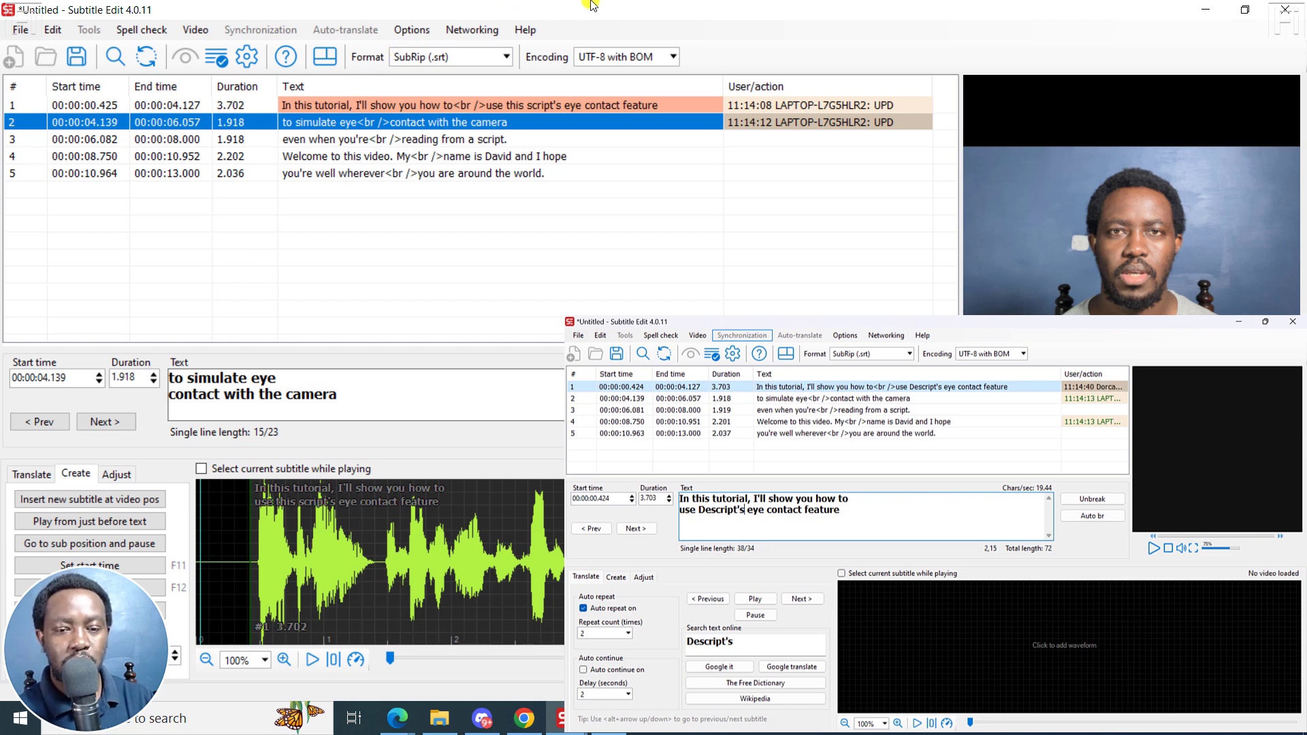
# - Save the subtitles as Clip 3 - Networking.srt
pyautogui.hotkey('ctrl', 's')
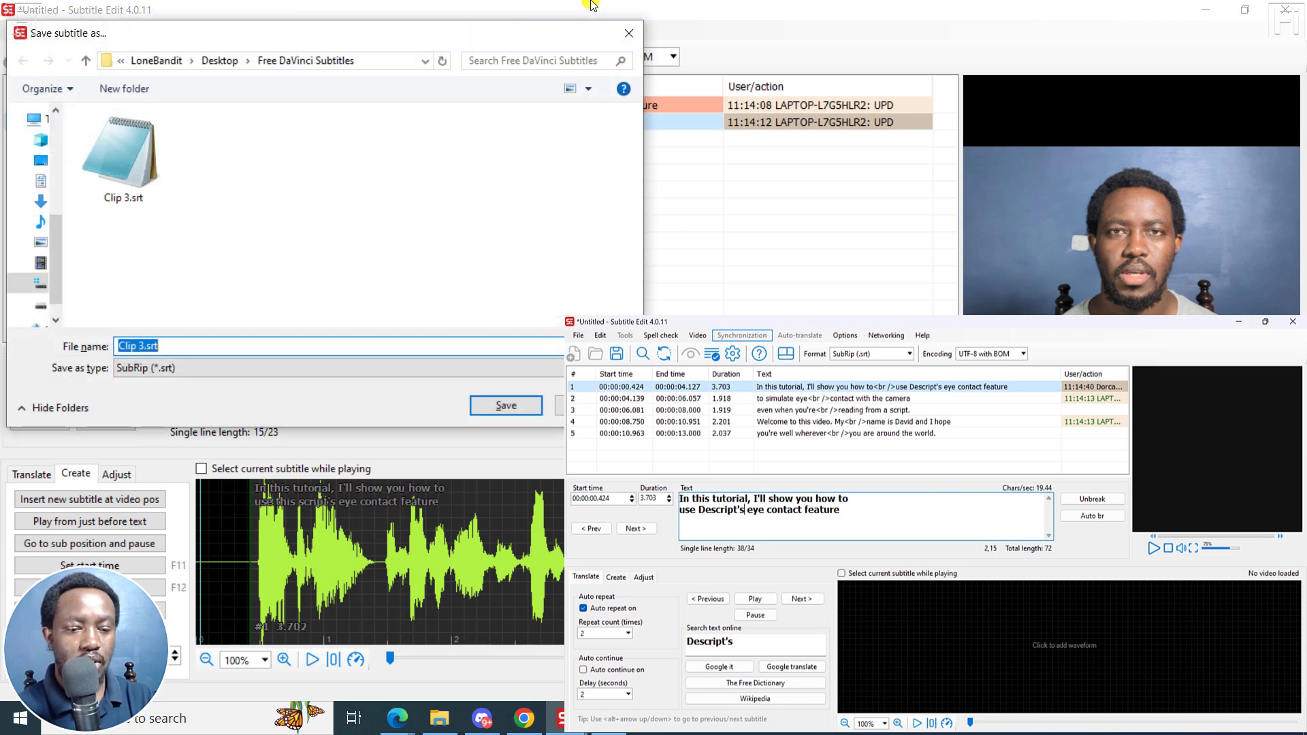
pyautogui.press('Right')
pyautogui.press('Left')
pyautogui.press('Left')
pyautogui.press('Left')
pyautogui.write('- Netwrorking')
pyautogui.press('Return')
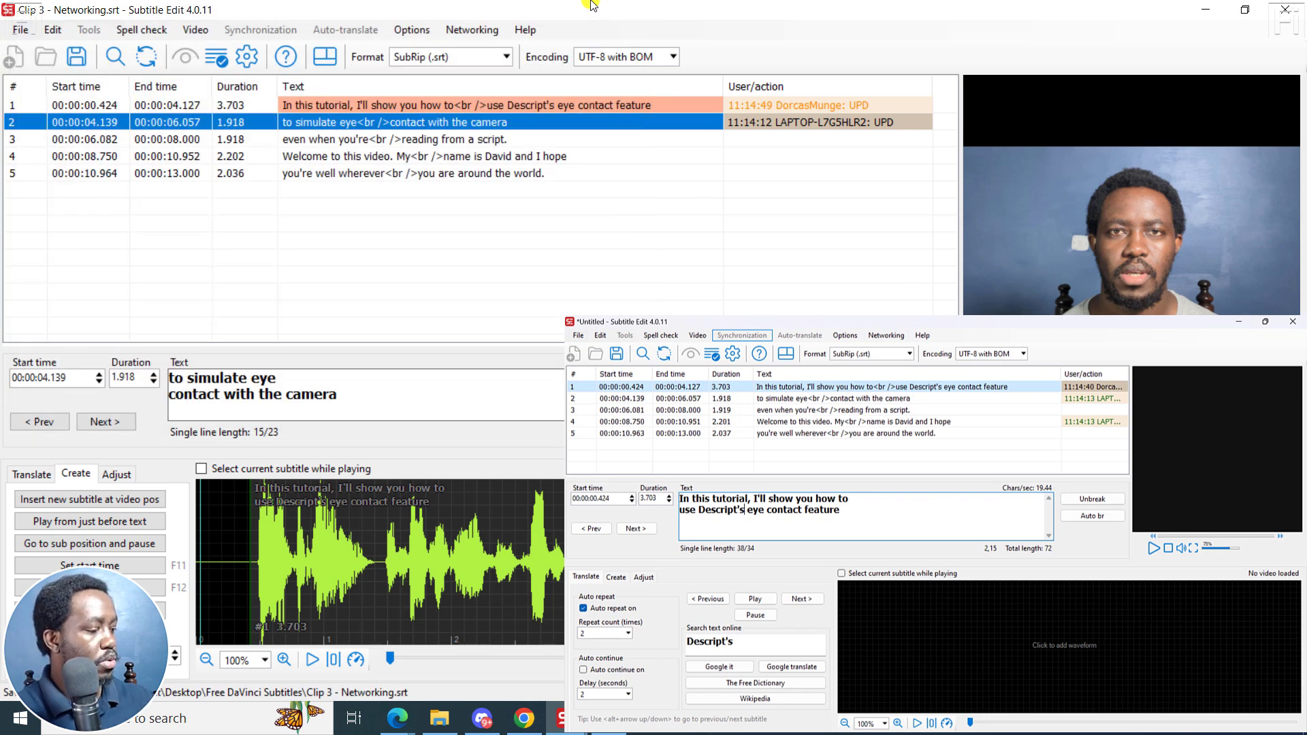
# - Cancel Save As in the second window and review the update entries on subtitles 1 to 4
pyautogui.hotkey('ctrl', 's')
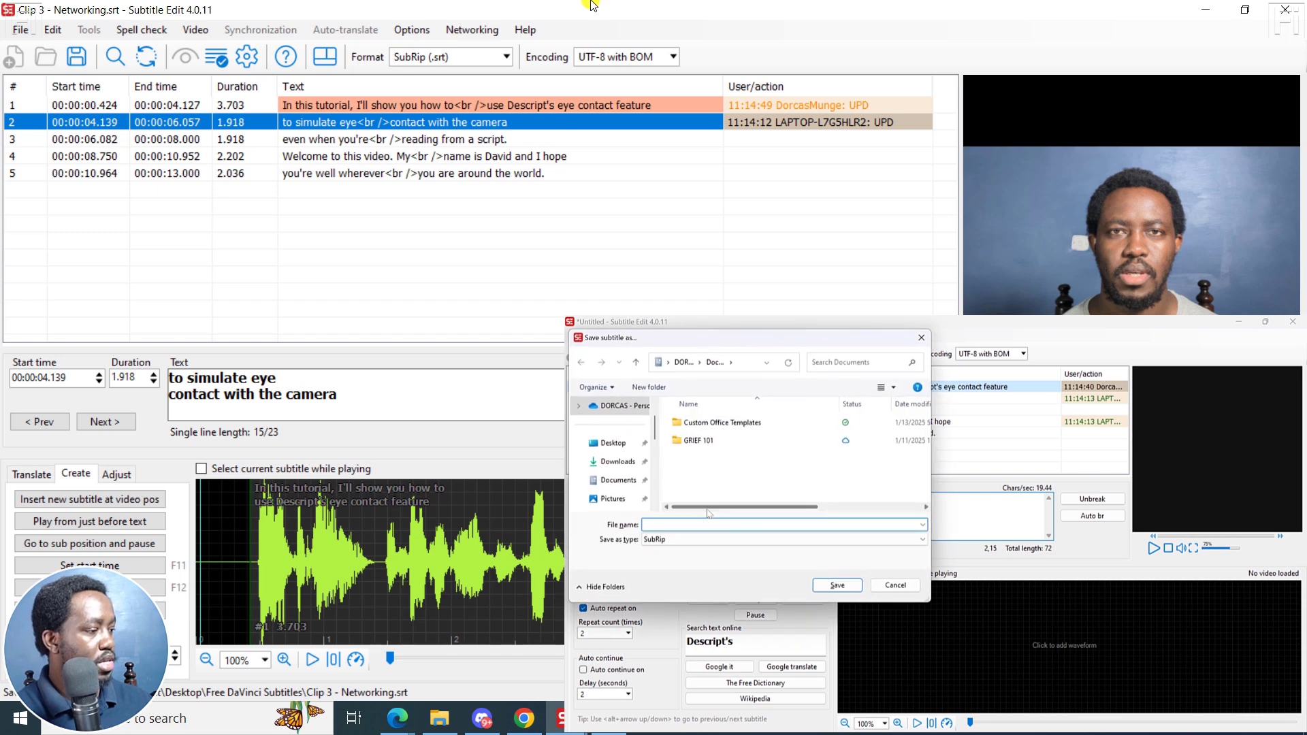
pyautogui.click(896, 585)
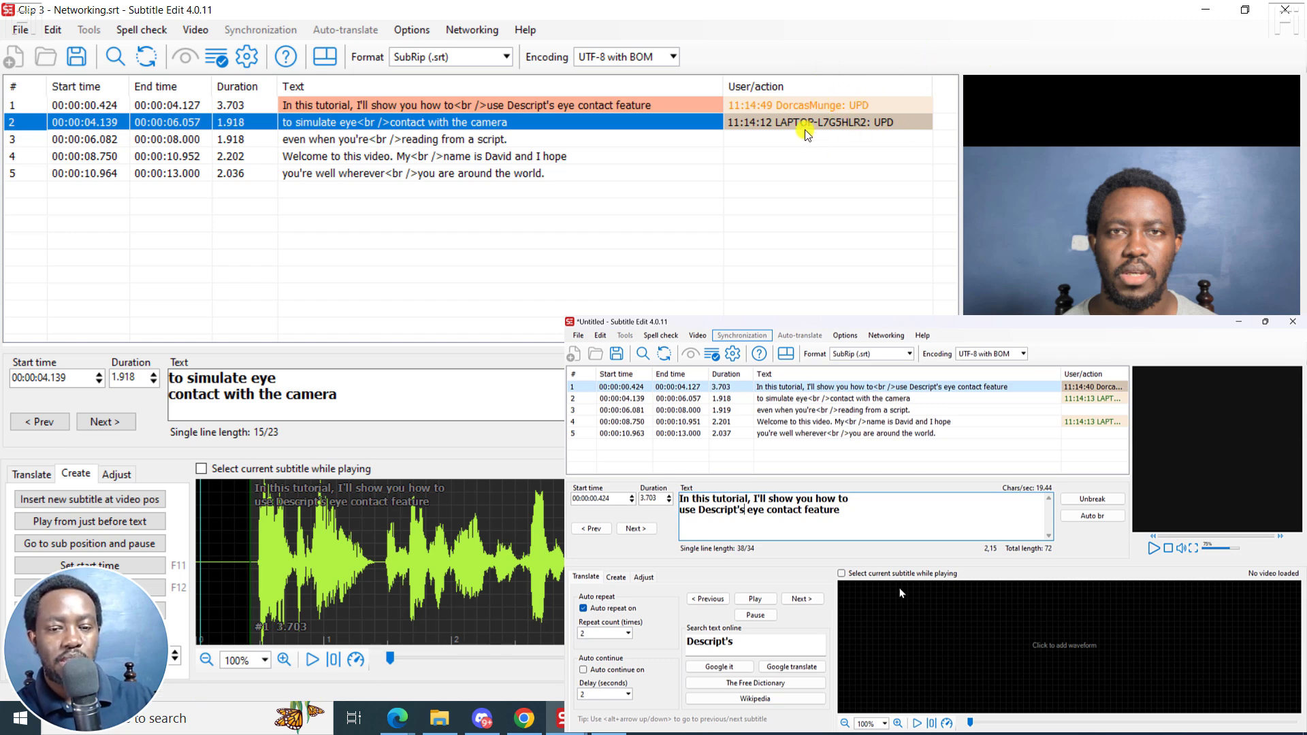
pyautogui.click(532, 107)
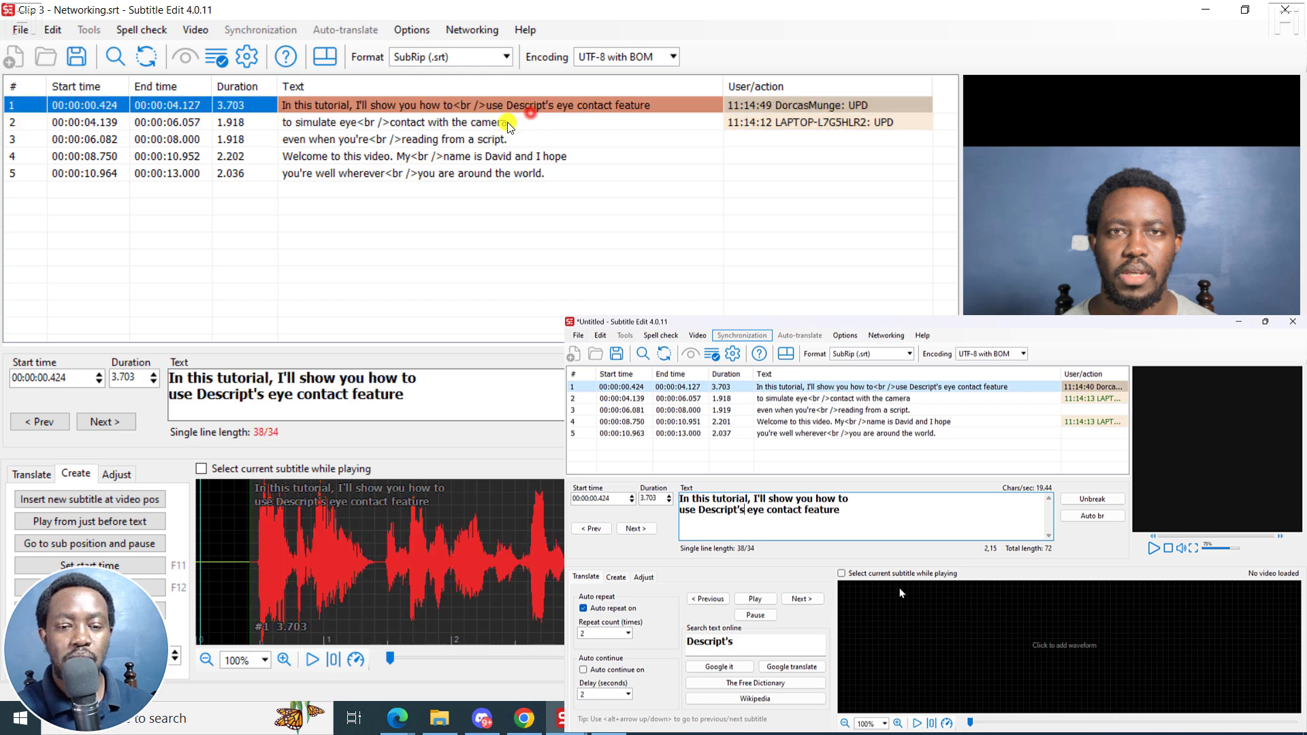
pyautogui.click(501, 122)
pyautogui.click(493, 139)
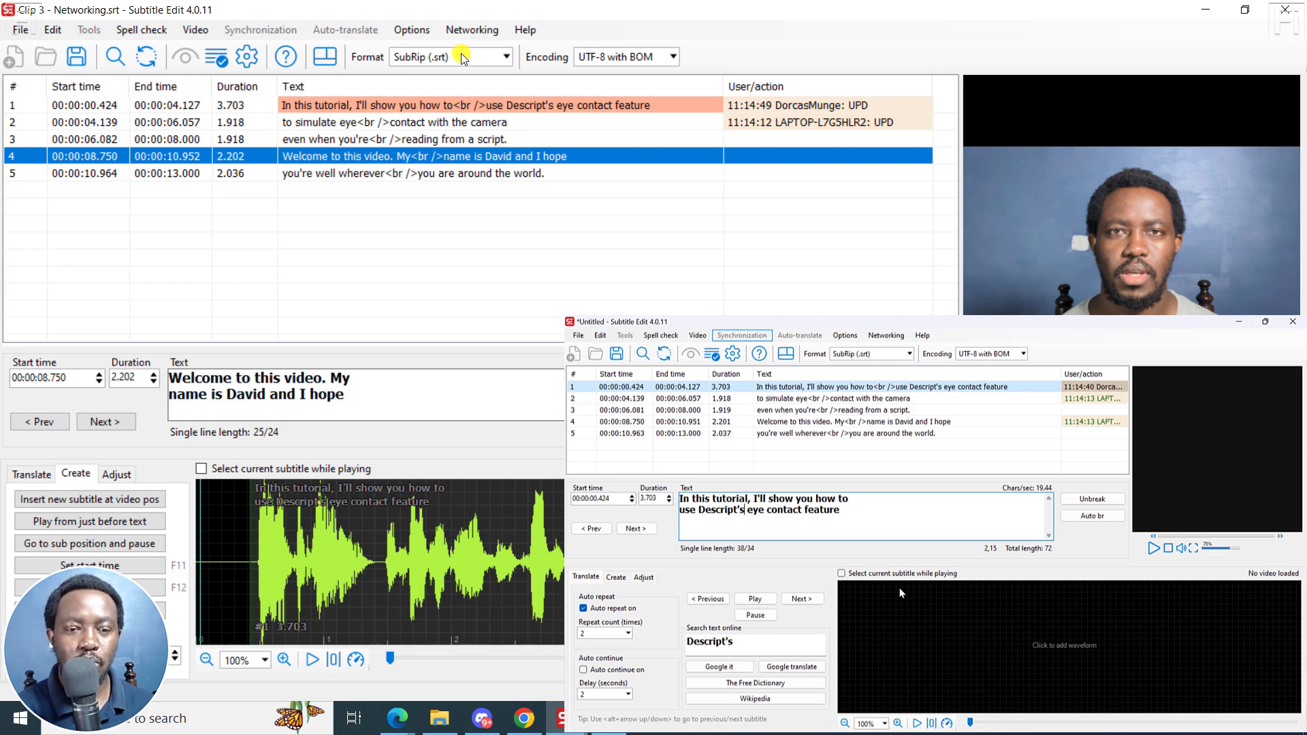
# - Leave the collaboration session in the first instance
pyautogui.click(462, 28)
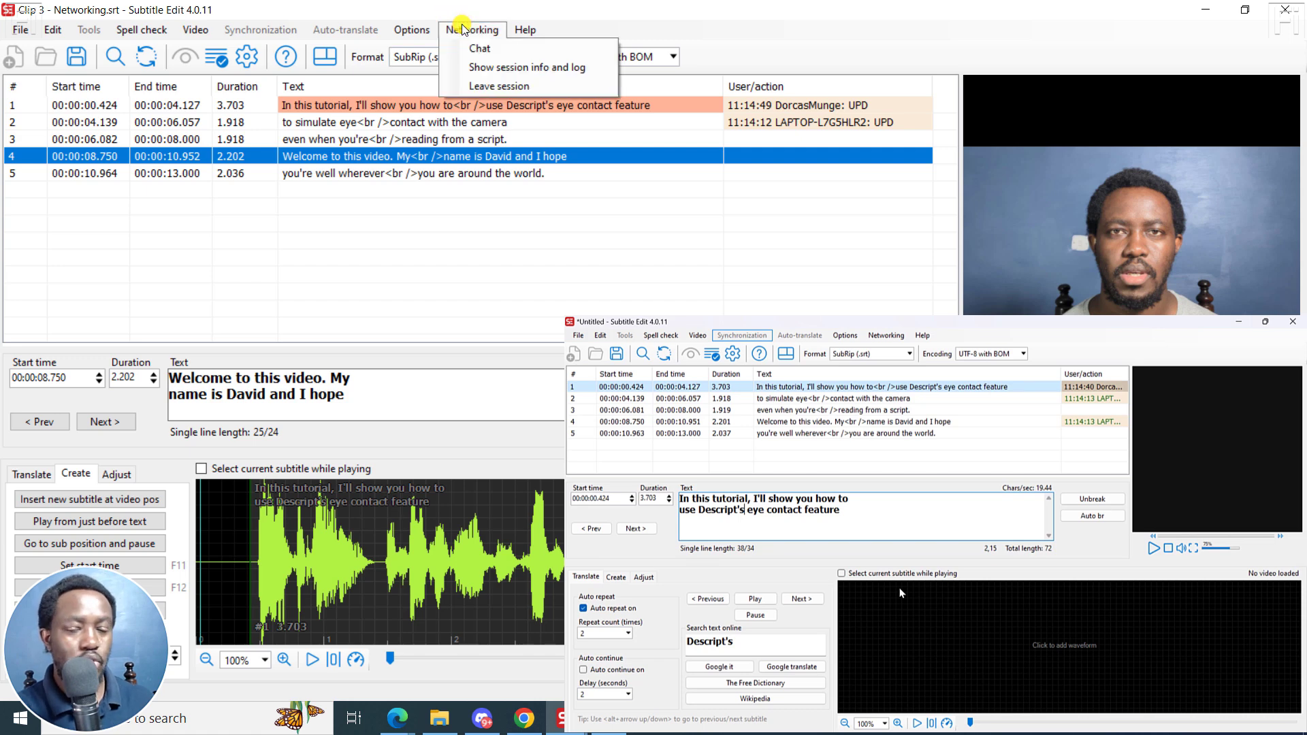
pyautogui.click(514, 89)
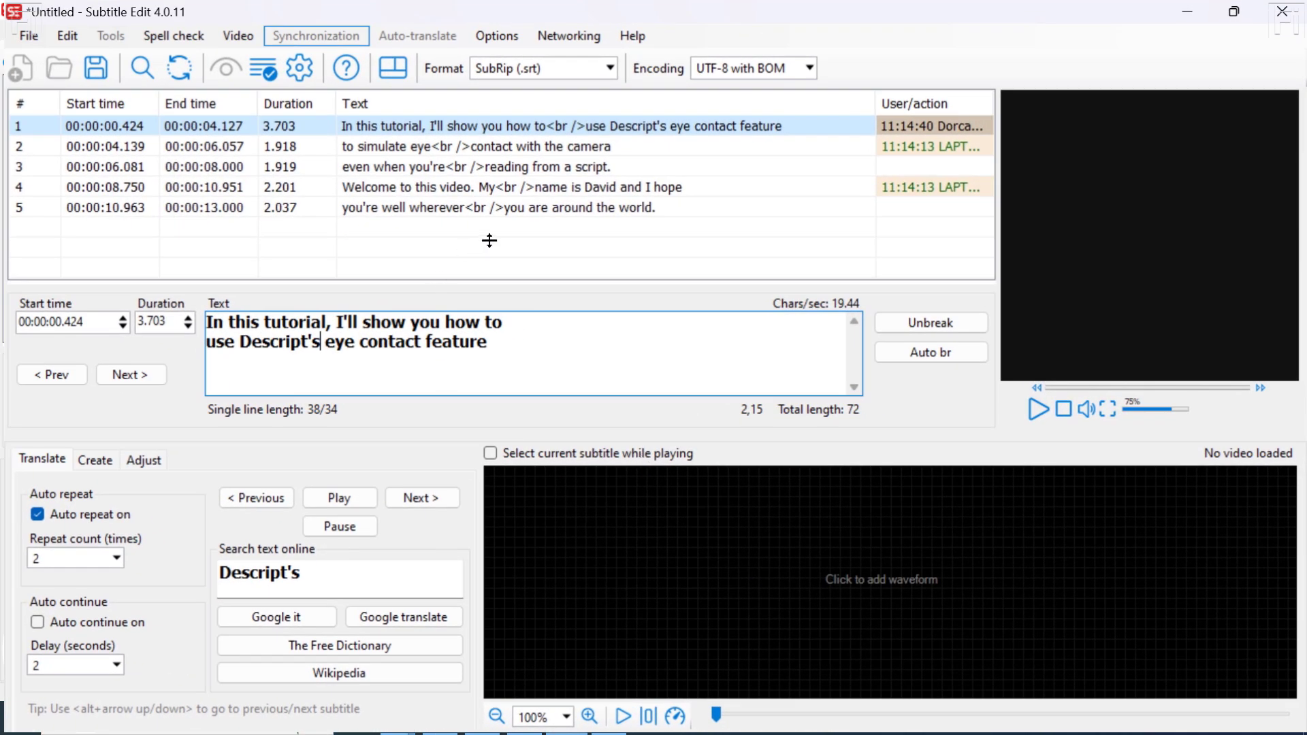
# - Split subtitle 5 into two subtitles in the second instance
pyautogui.click(538, 211)
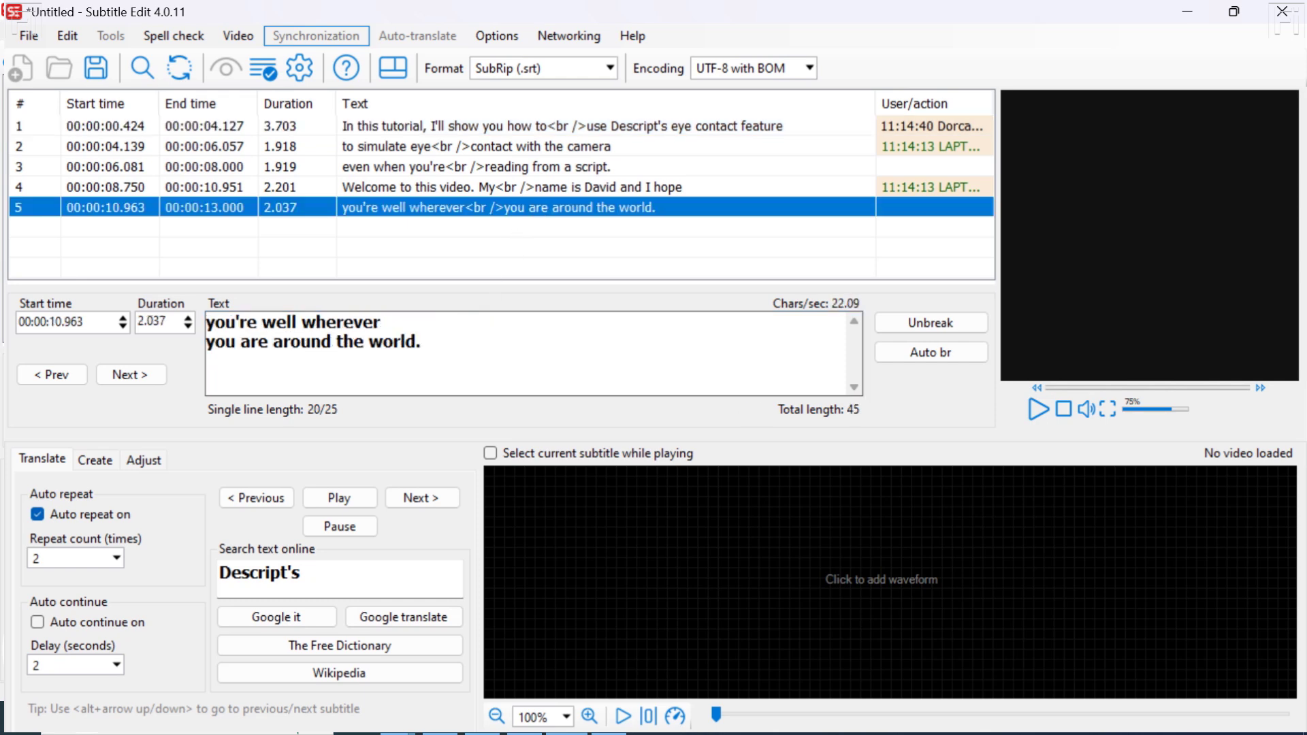
pyautogui.press('Tab')
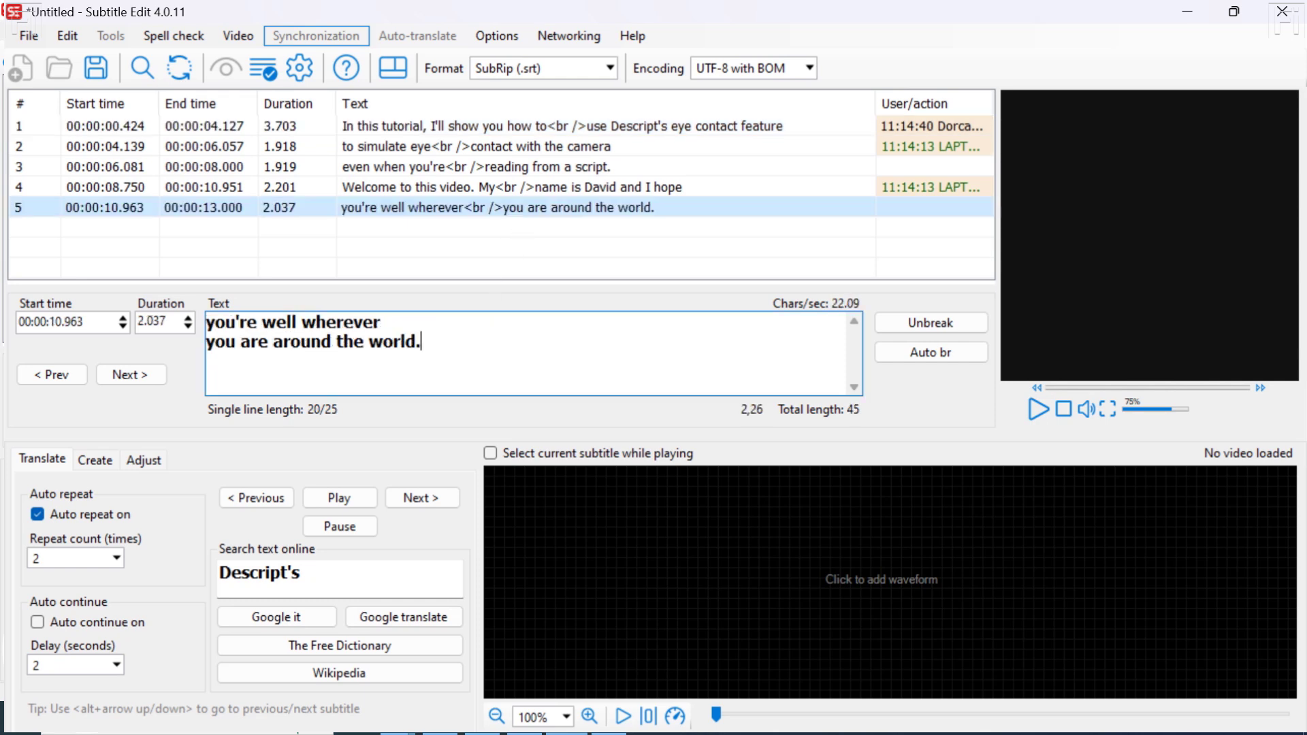
pyautogui.rightClick(484, 214)
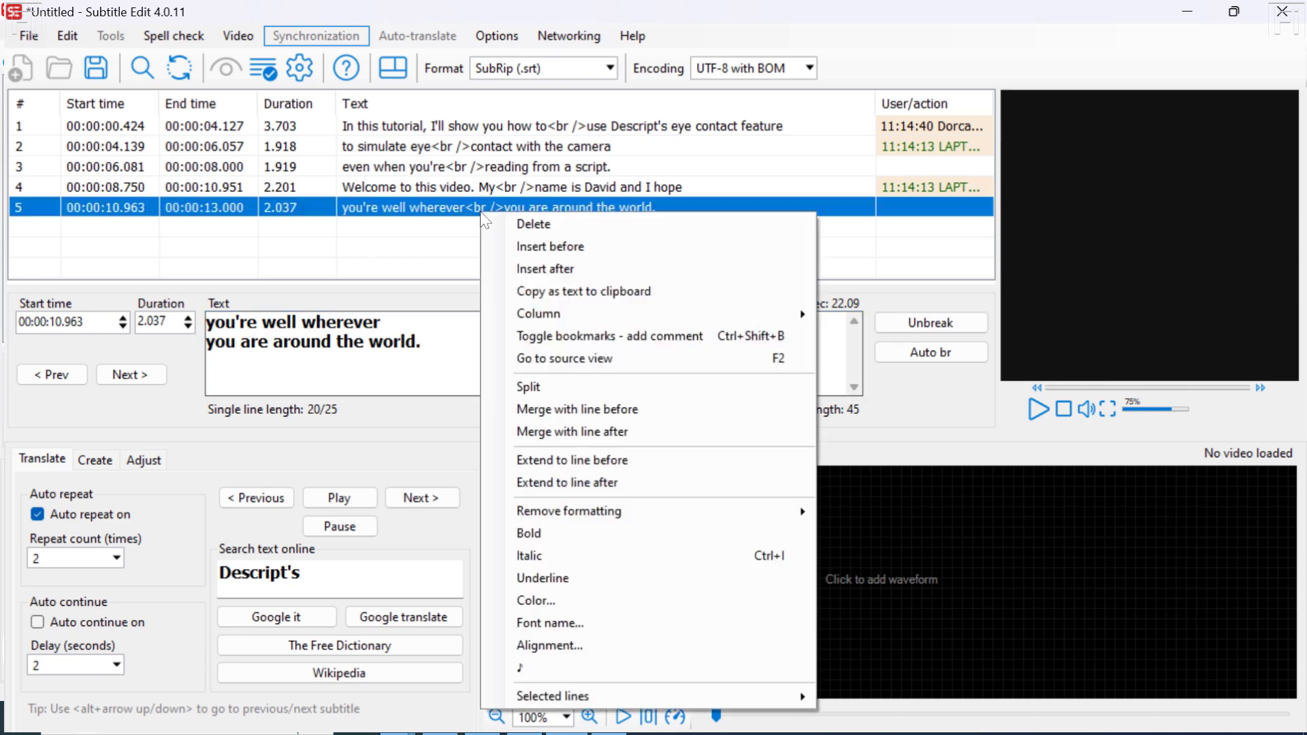
pyautogui.click(548, 388)
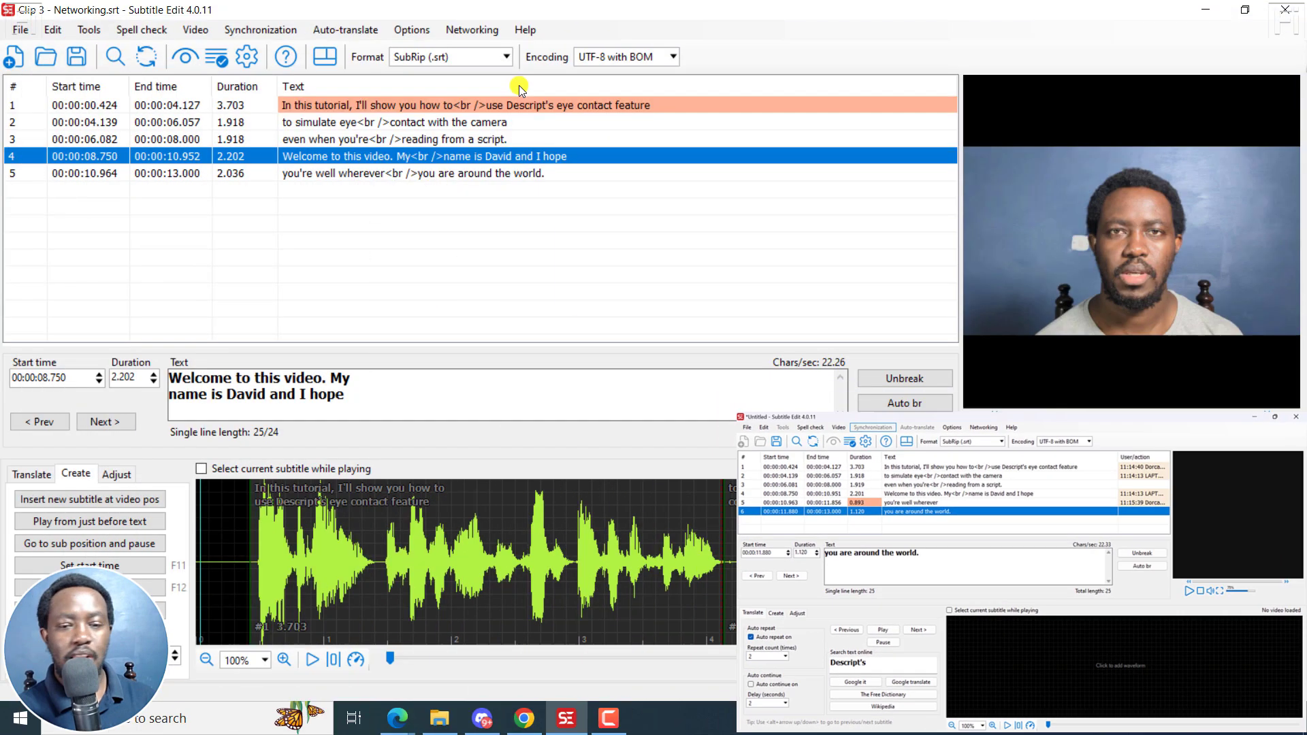
# - Rejoin the shared session DavidM via Networking > Join session
pyautogui.click(474, 31)
pyautogui.click(494, 68)
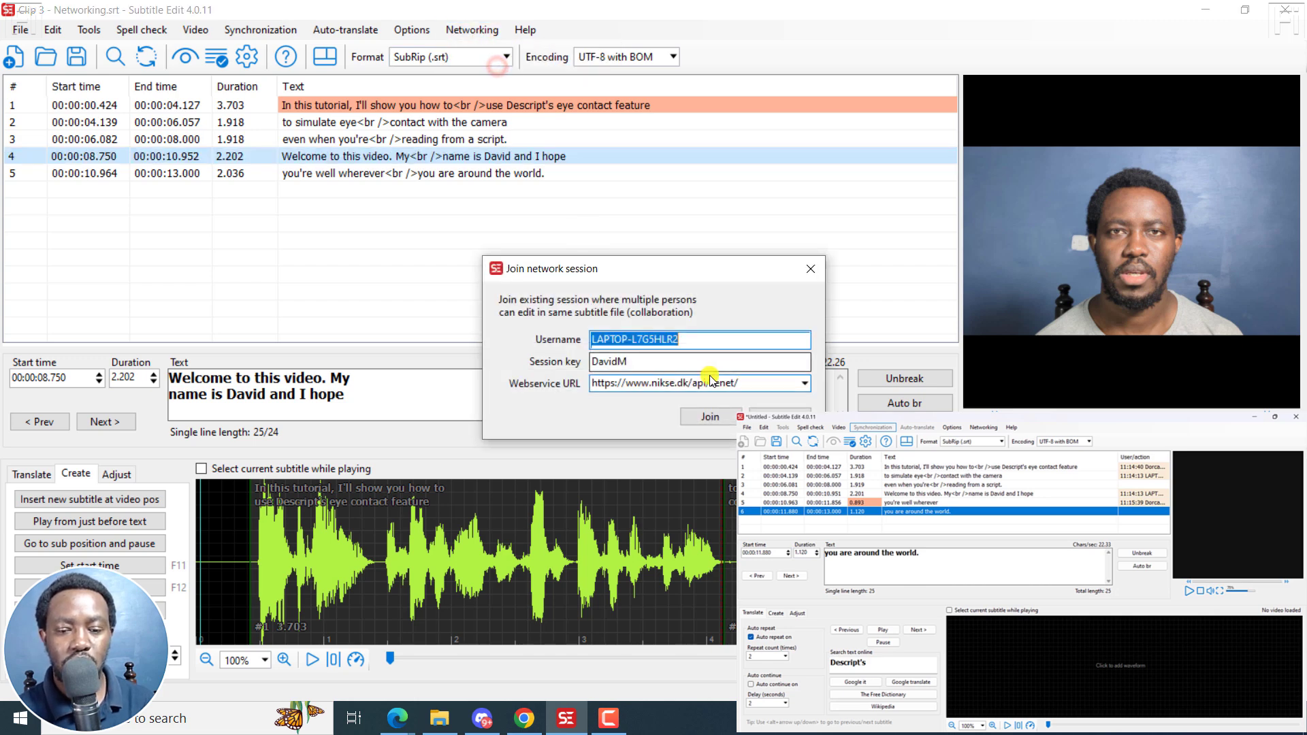
pyautogui.click(713, 416)
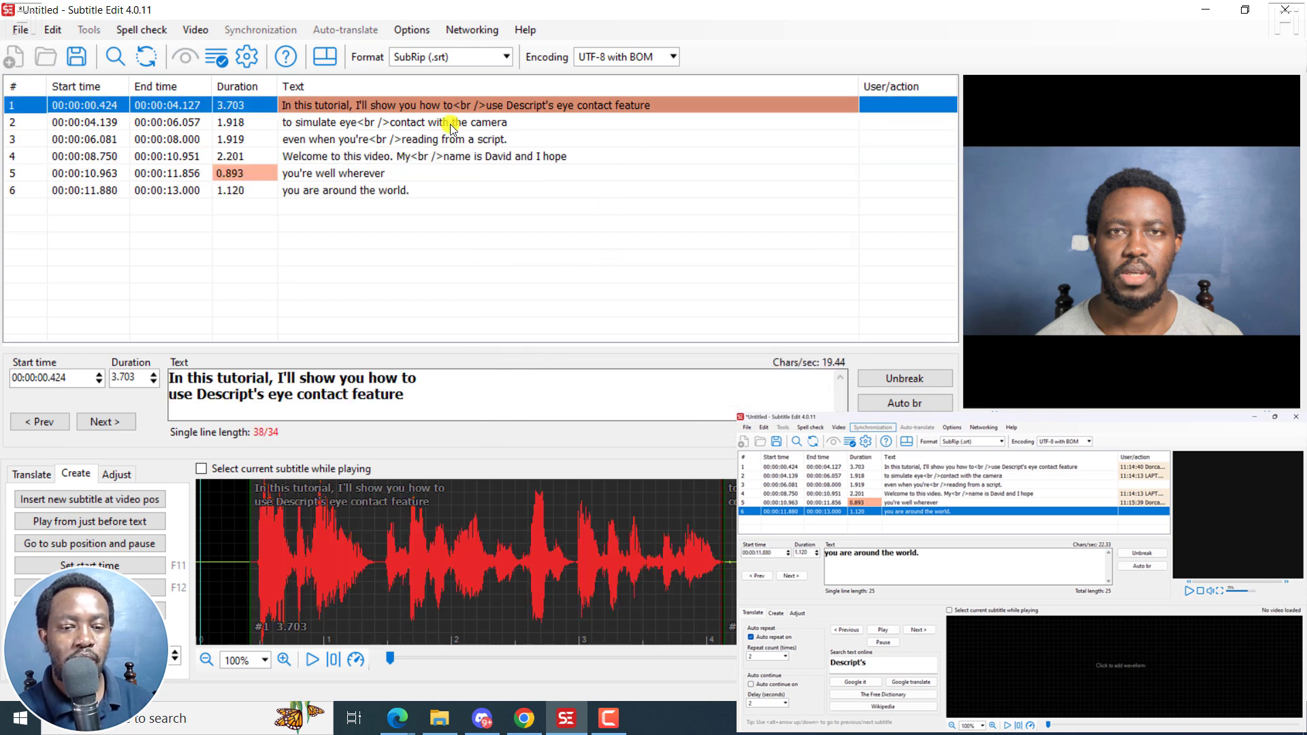
# - Compare subtitles 5 and 6, the two halves of the received split line
pyautogui.click(350, 190)
pyautogui.click(344, 190)
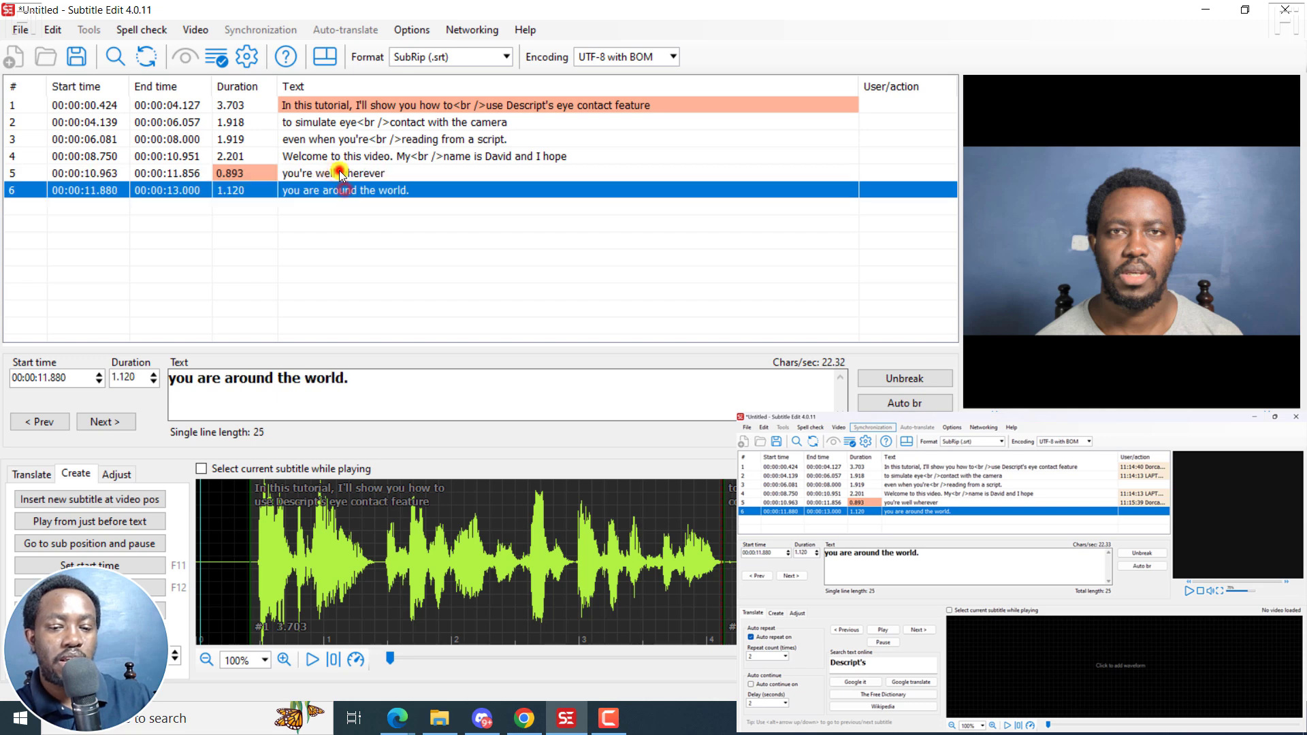
pyautogui.click(340, 171)
pyautogui.click(346, 189)
# - Show the session info and log for this window
pyautogui.click(469, 29)
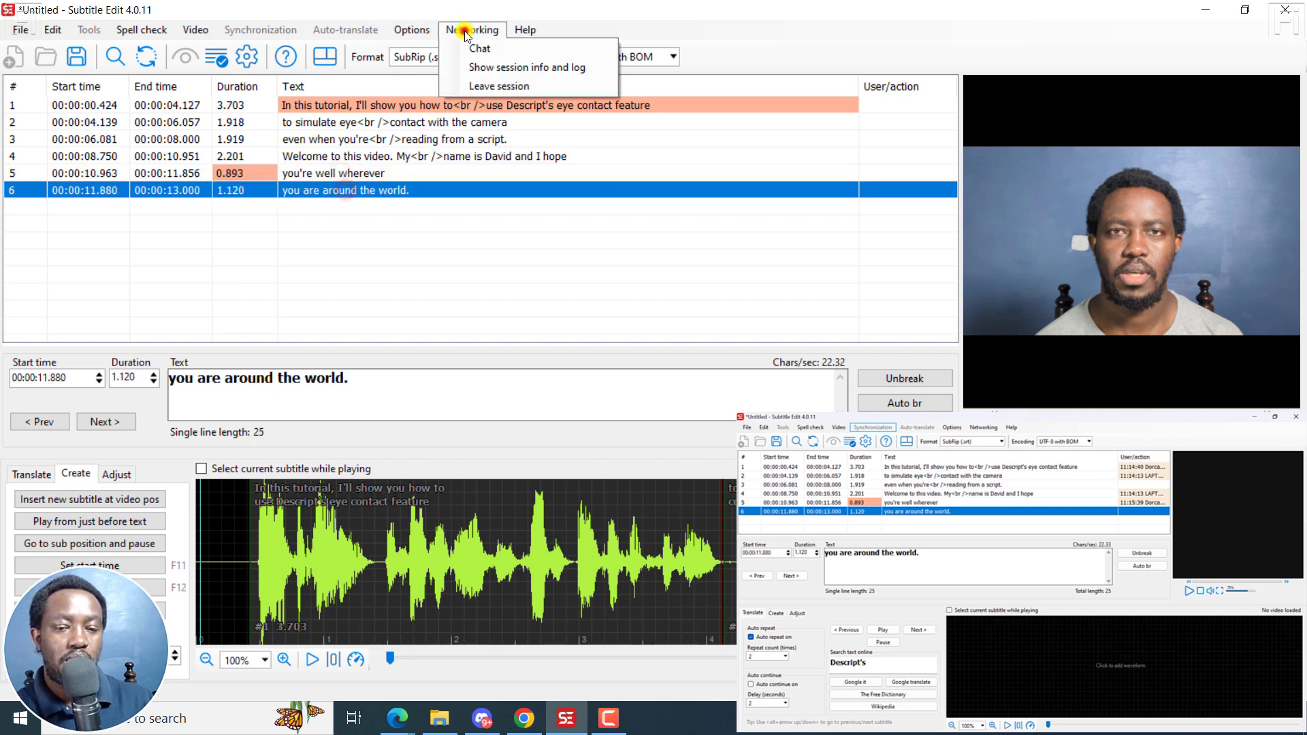
pyautogui.click(516, 65)
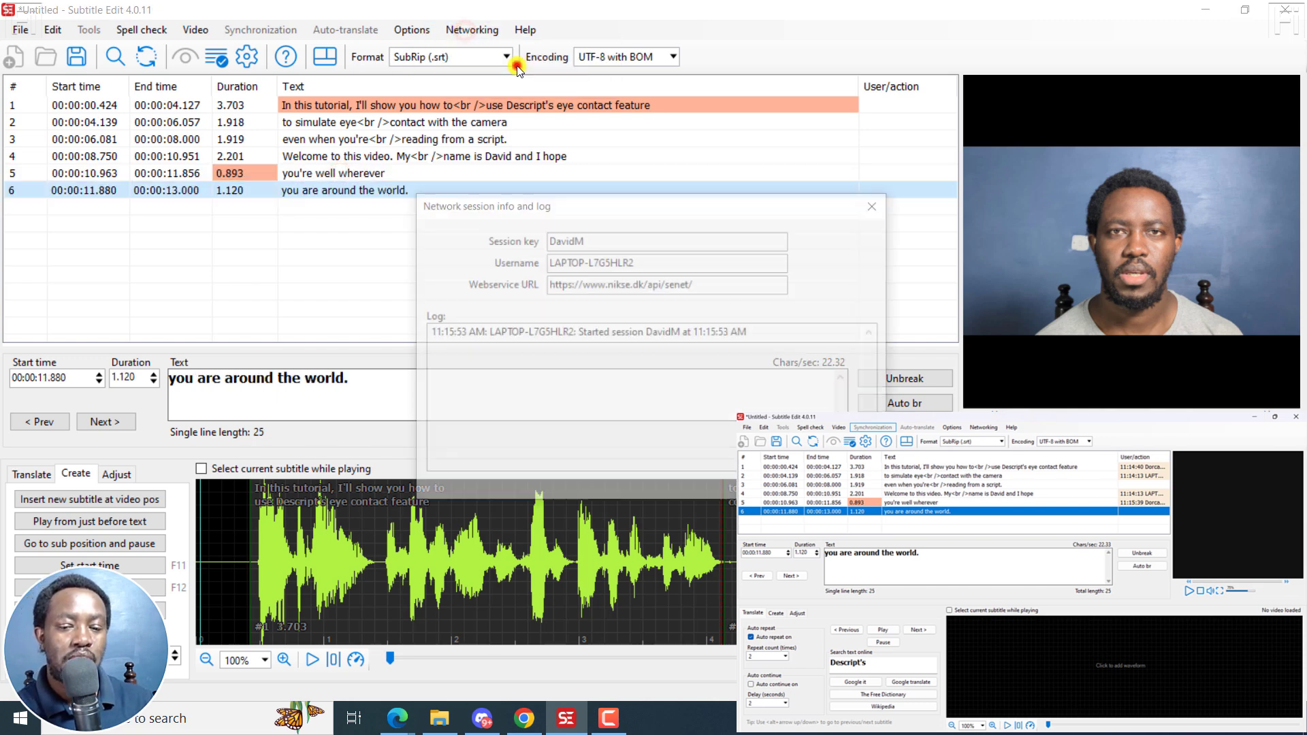
# - Show the second window's session log instead, scrolled to the leave, inserted line six and rejoin entries
pyautogui.click(871, 209)
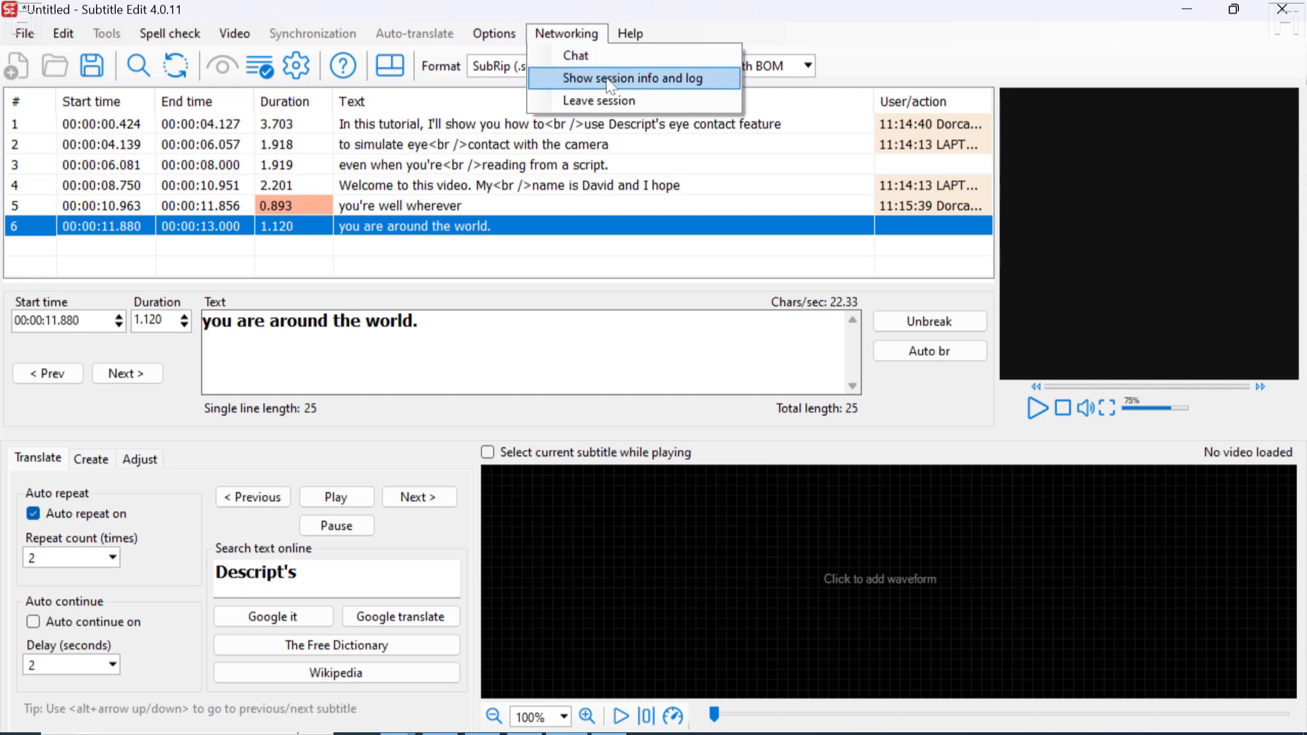
pyautogui.click(610, 81)
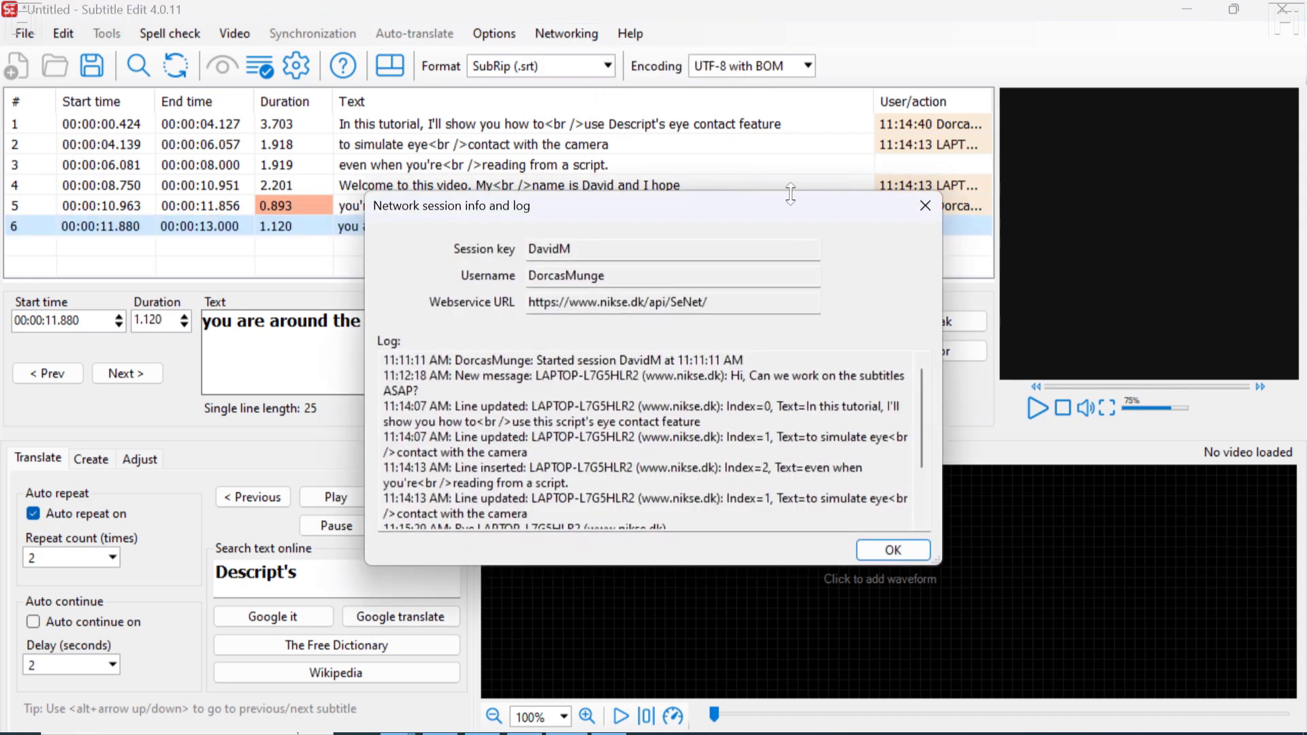
pyautogui.click(922, 473)
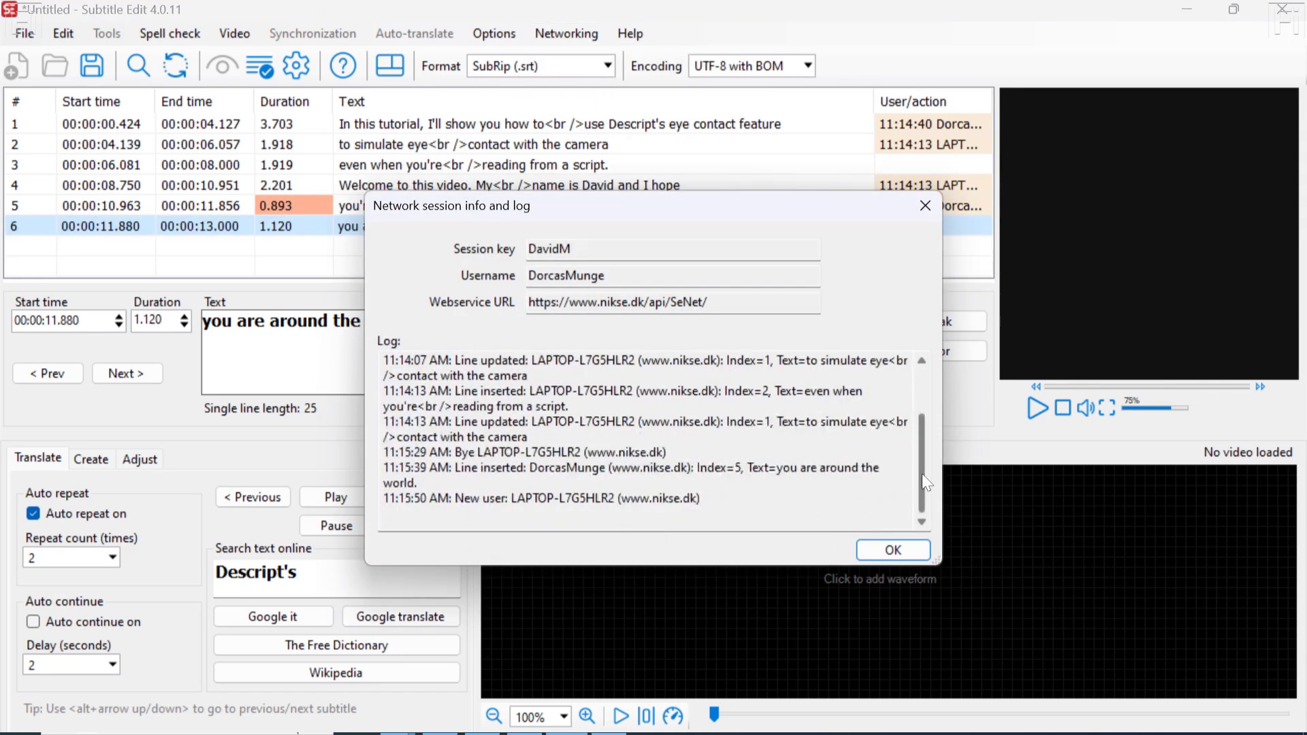